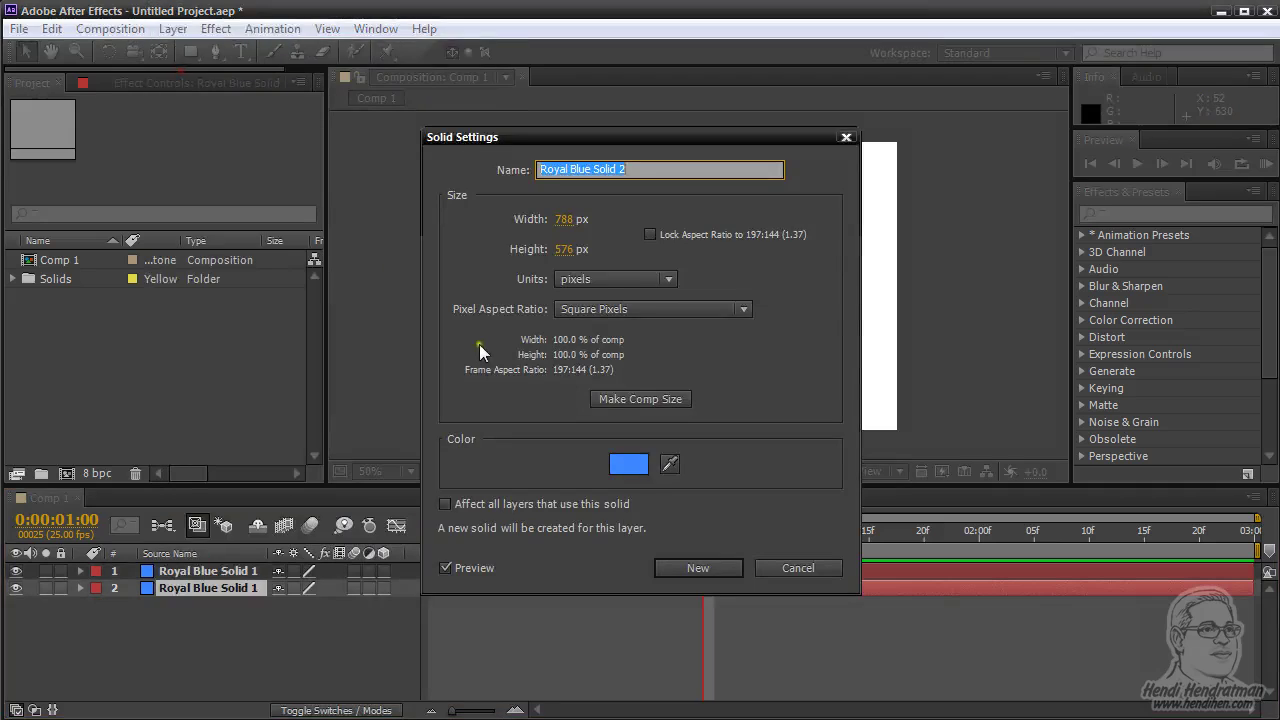
- Change the lower solid layer's colour to black (000000) and save it as a new solid
click(629, 460)
click(640, 494)
drag(640, 494, 662, 498)
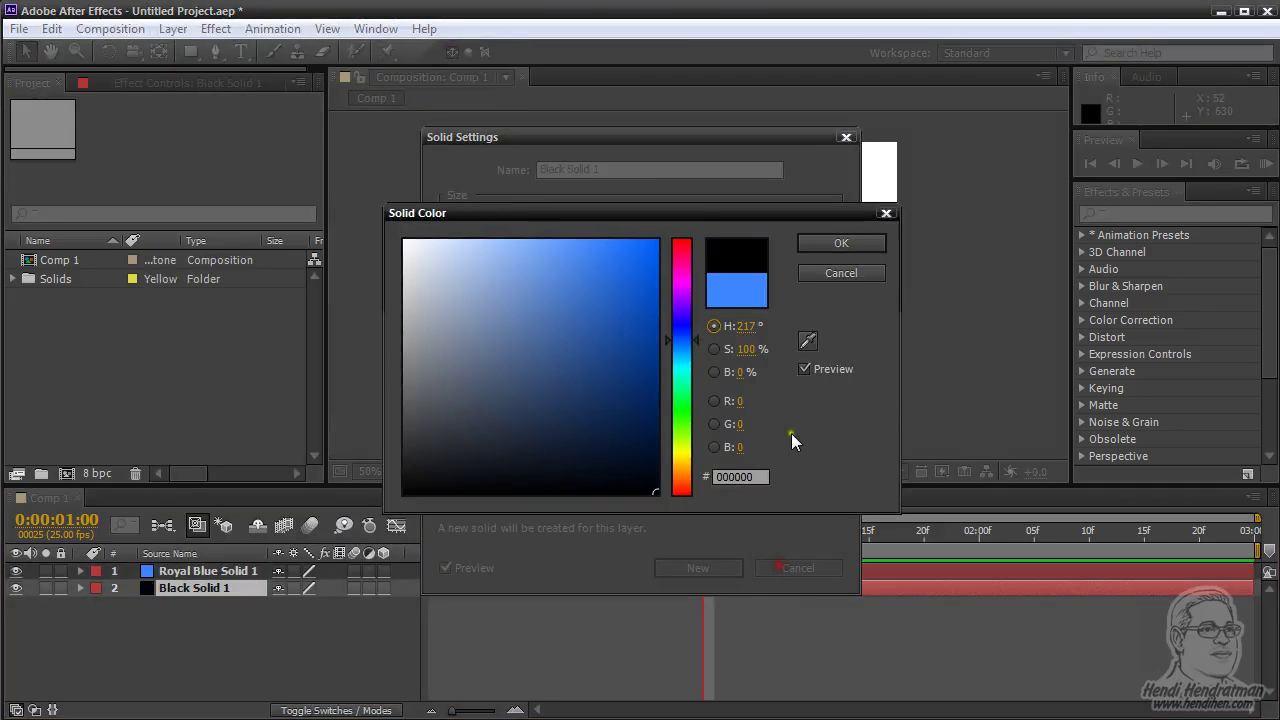
click(822, 245)
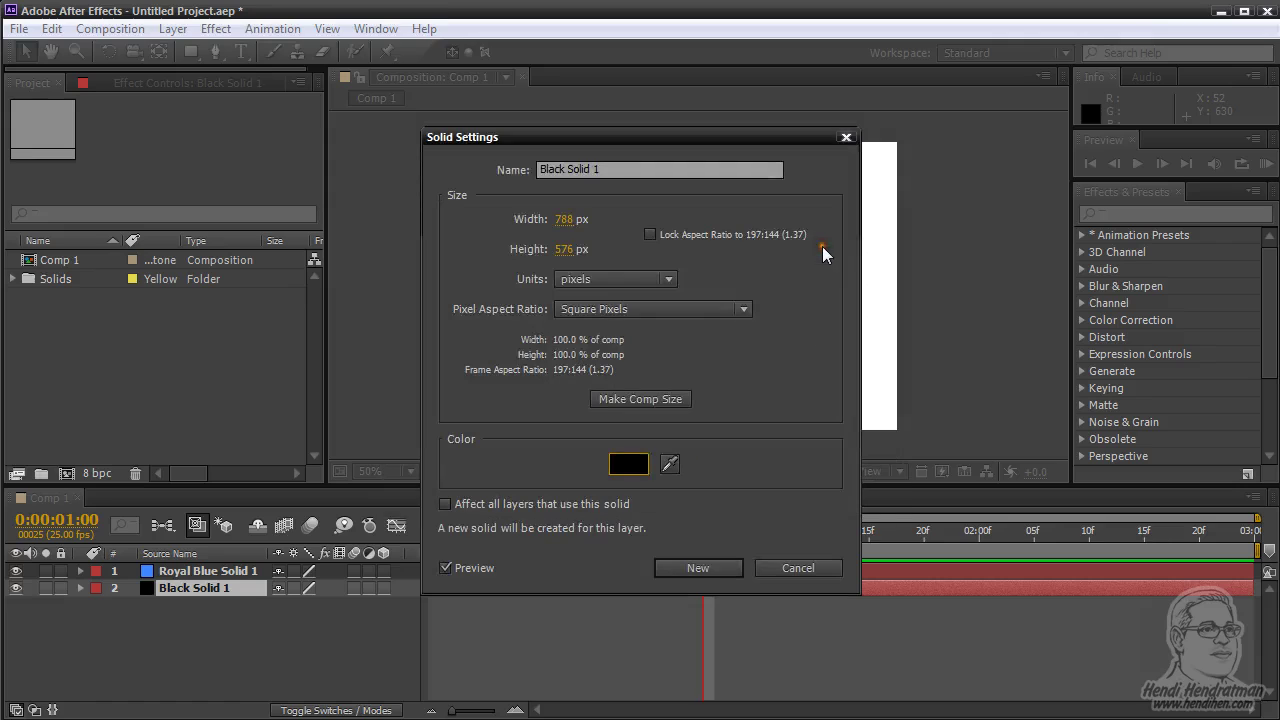
click(697, 568)
drag(630, 388, 690, 408)
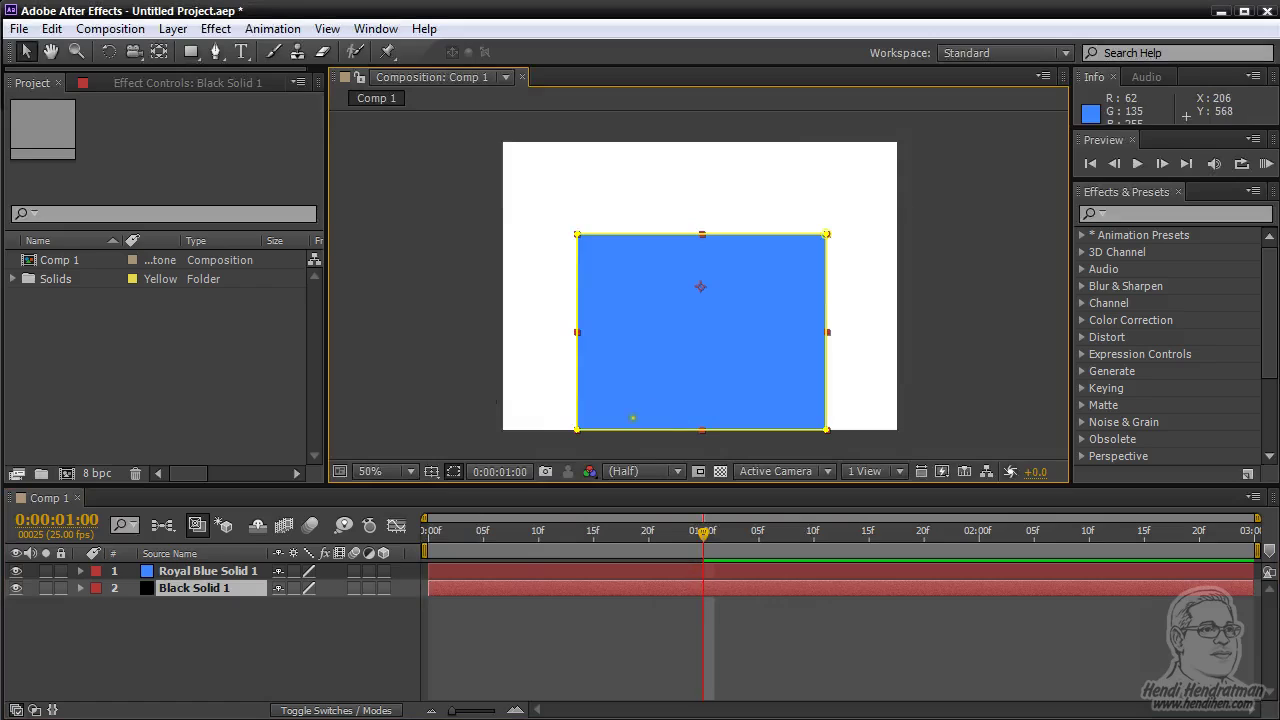
- Make Royal Blue Solid 1 a 3D layer and move its anchor point to the blue rectangle's left edge
click(220, 572)
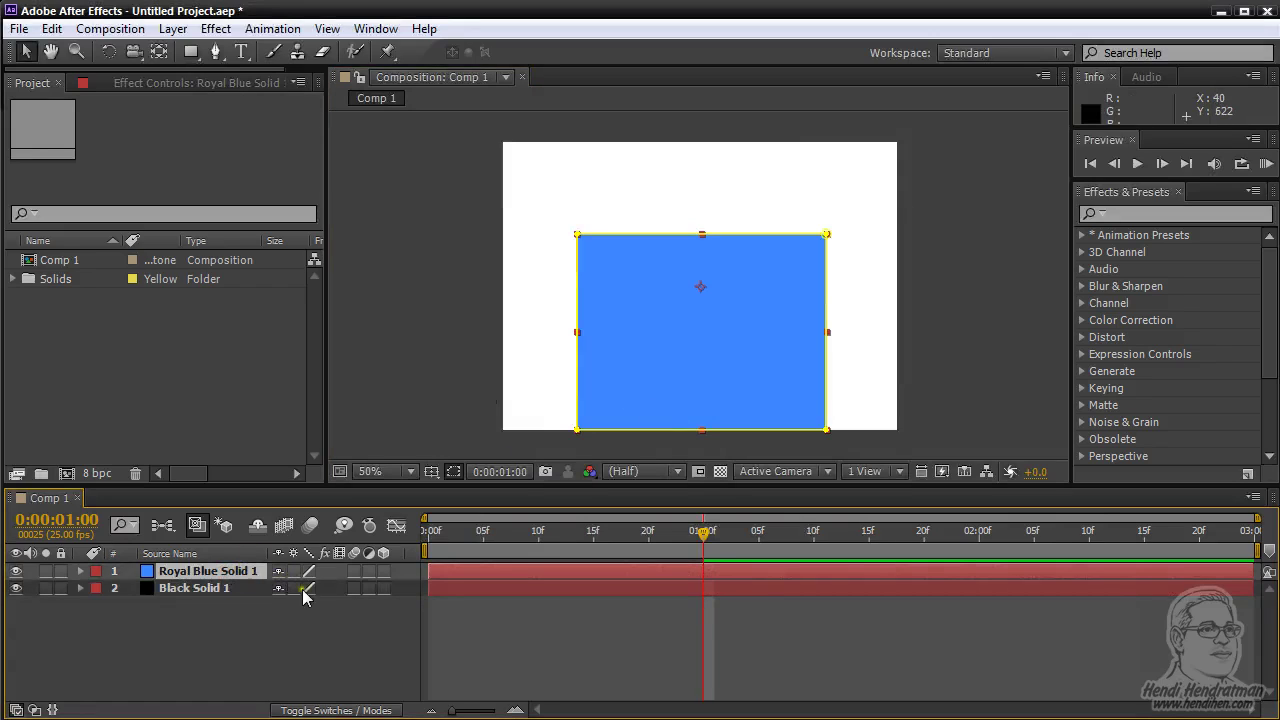
click(327, 710)
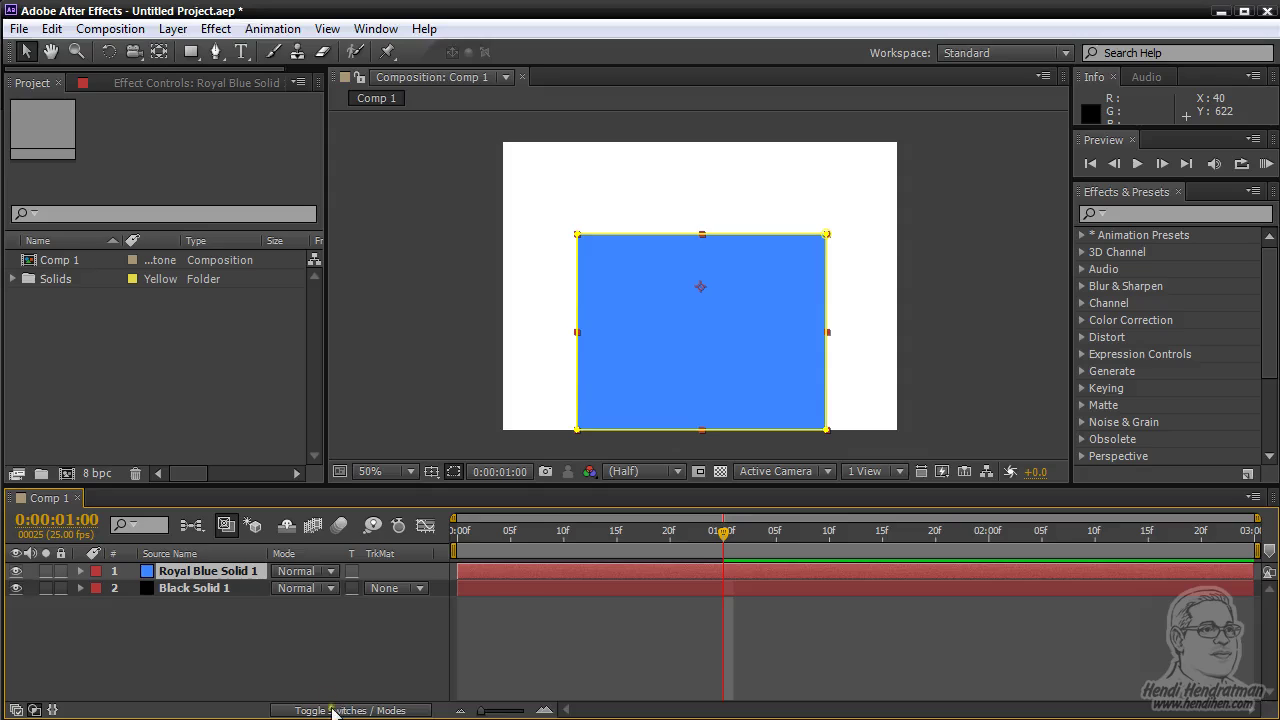
click(330, 709)
click(384, 571)
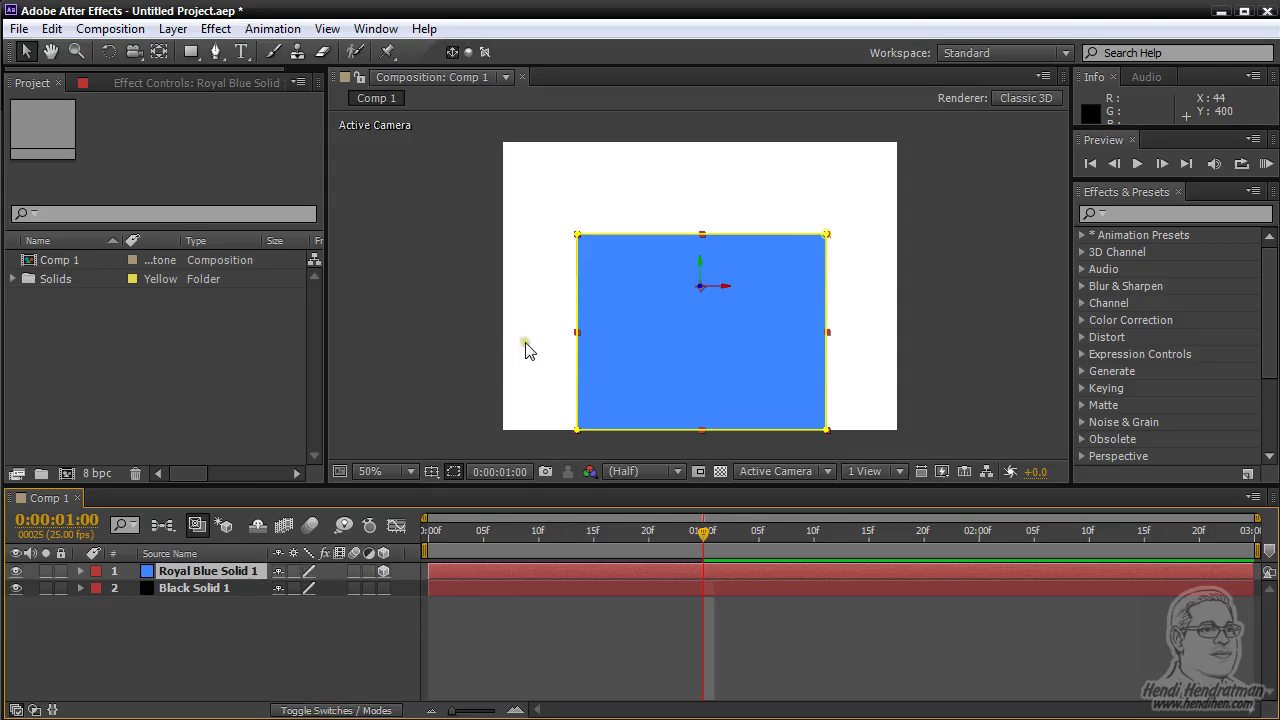
key(y)
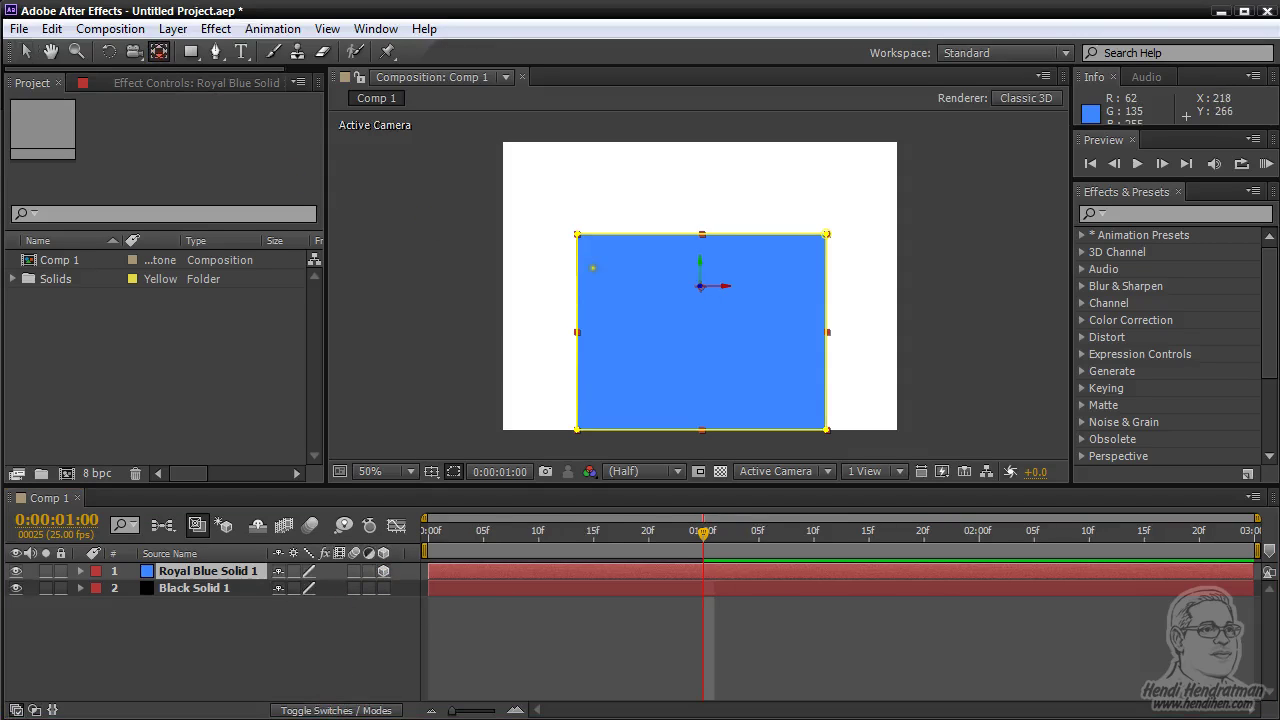
drag(699, 287, 577, 298)
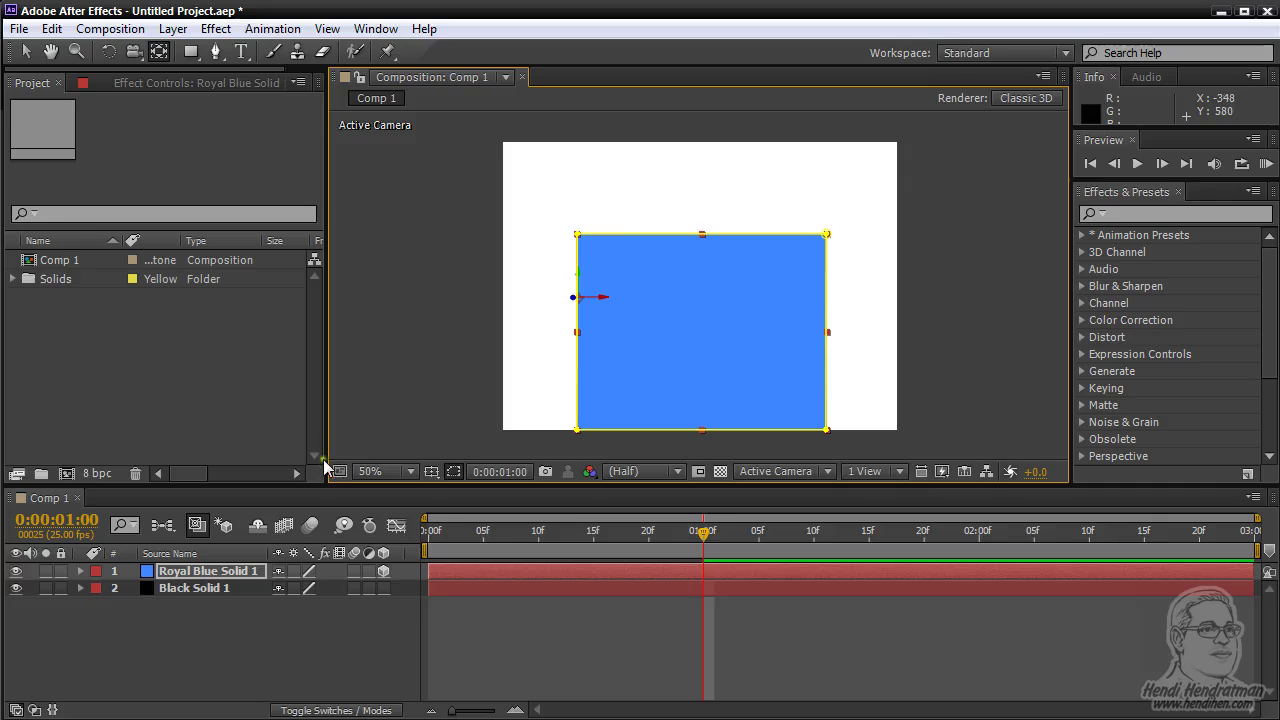
- Try rotating Royal Blue Solid 1 about its X and Y axes, and undo the test rotation
click(81, 571)
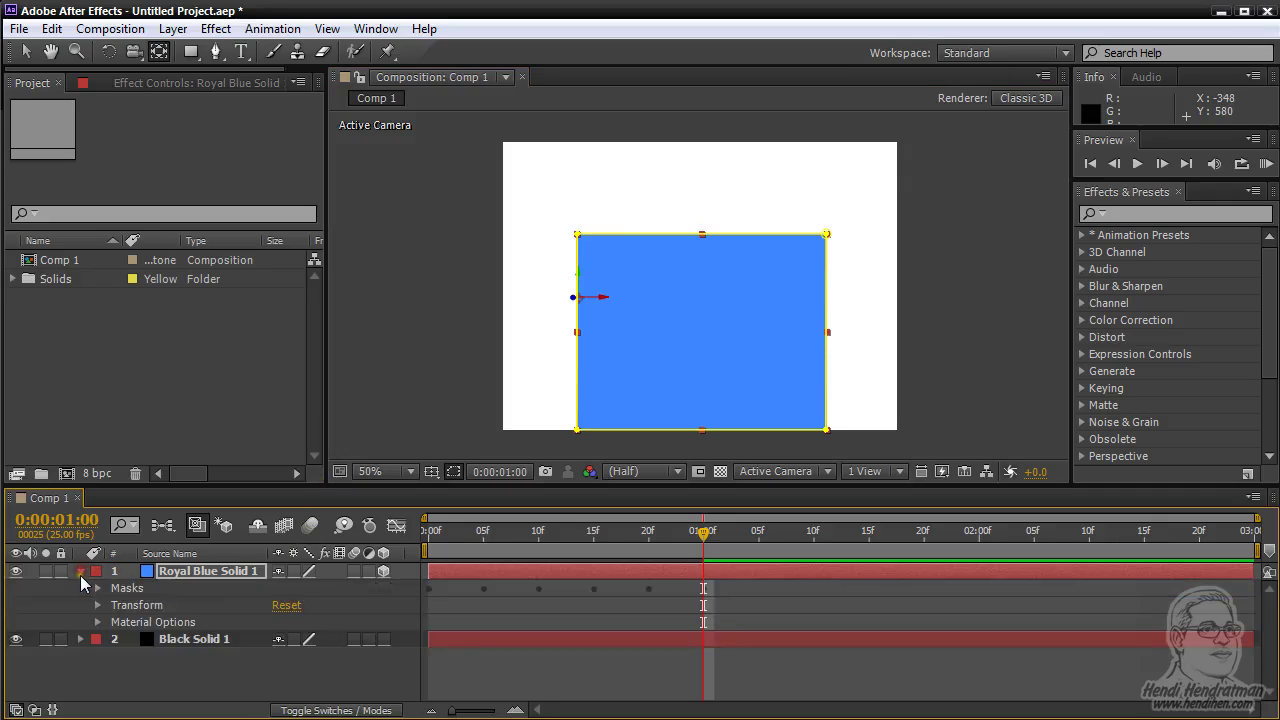
click(91, 605)
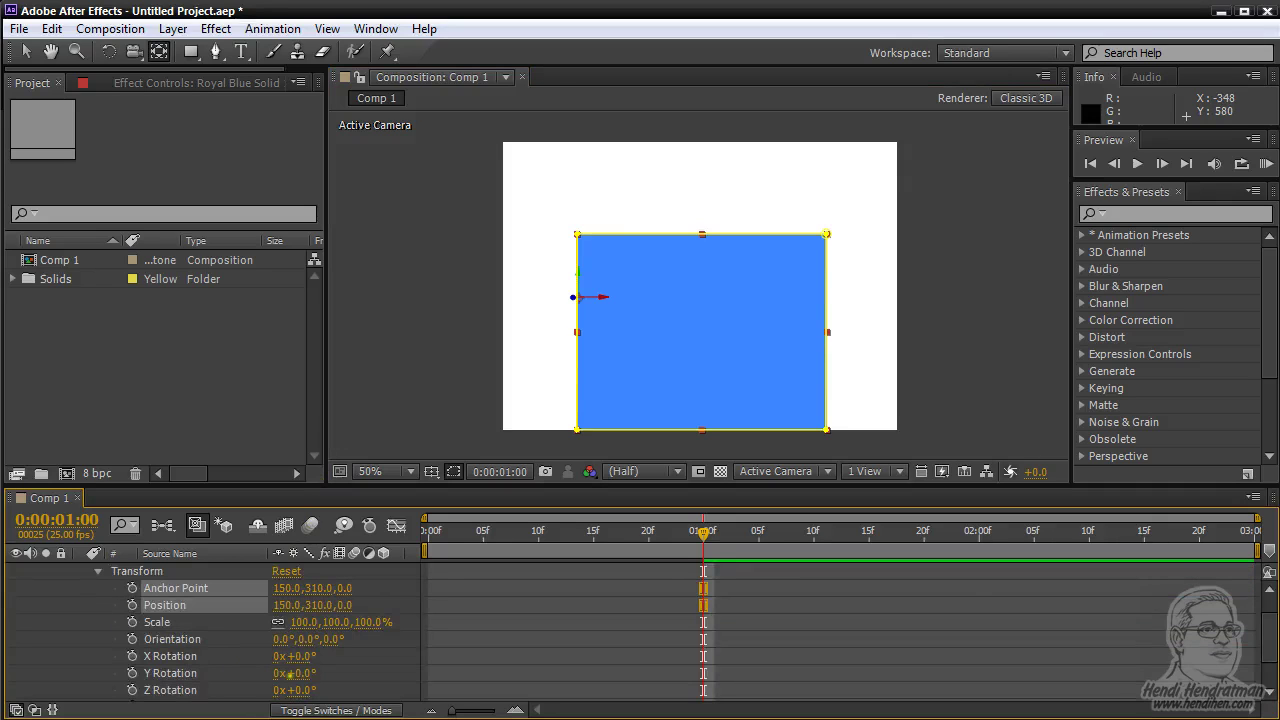
drag(308, 657, 322, 674)
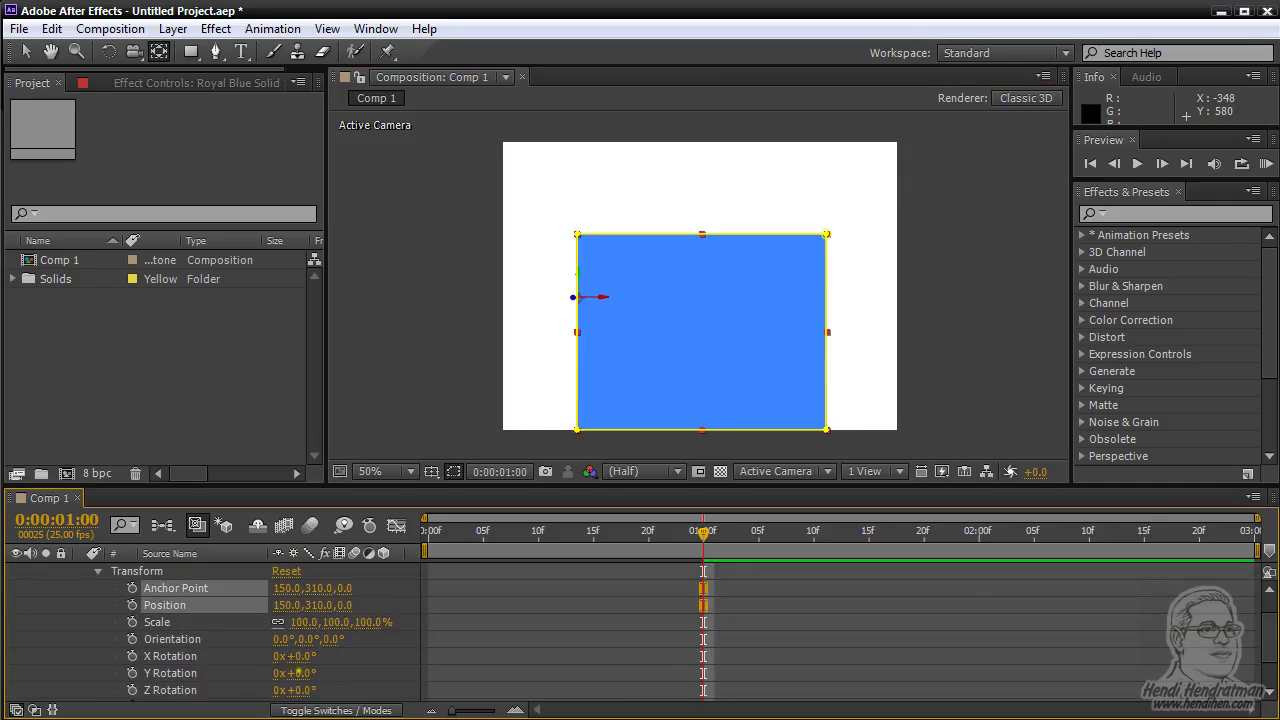
drag(300, 673, 341, 671)
key(ctrl+z)
- Reveal the keyframed mask path of Royal Blue Solid 1 and collapse the layer's properties
click(273, 28)
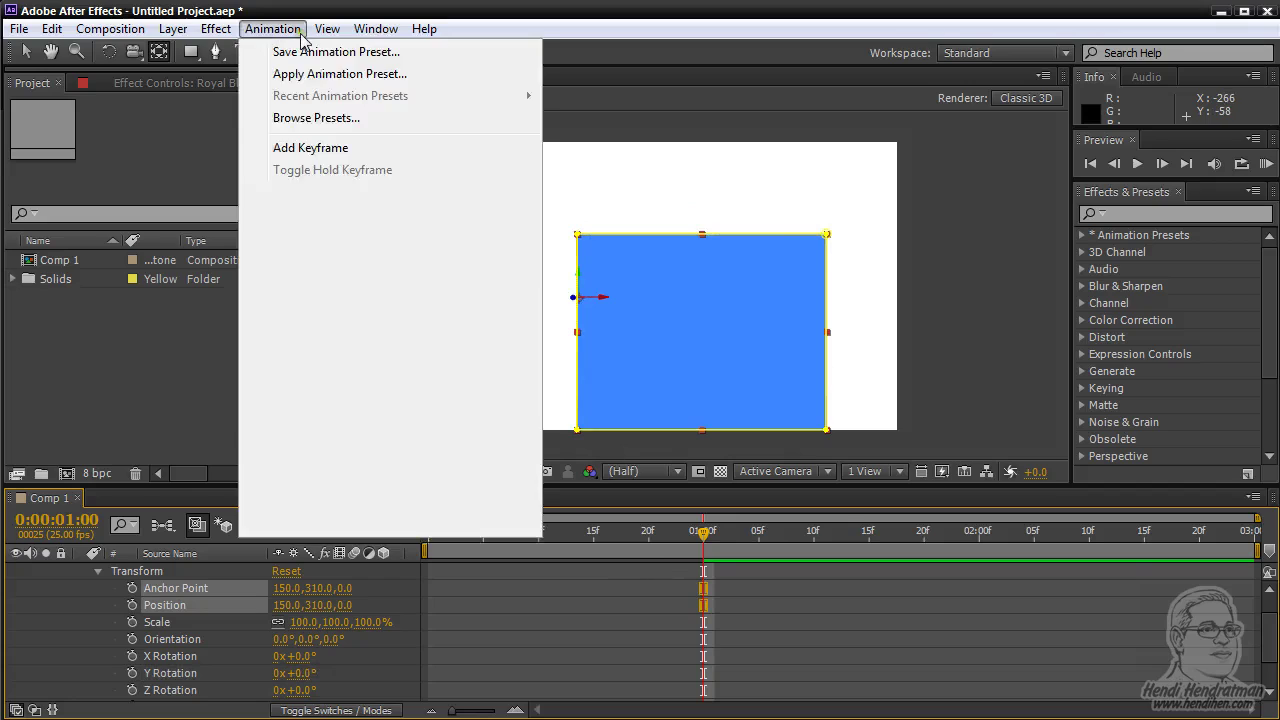
click(370, 502)
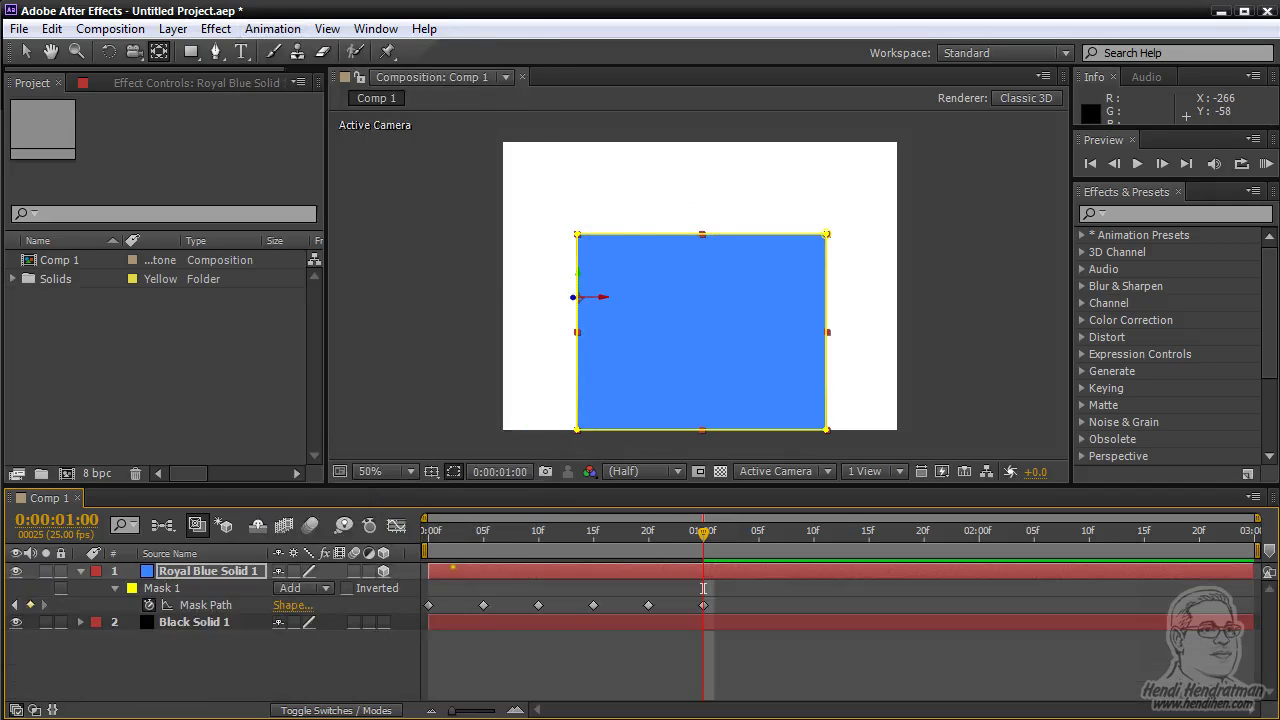
click(115, 588)
click(81, 571)
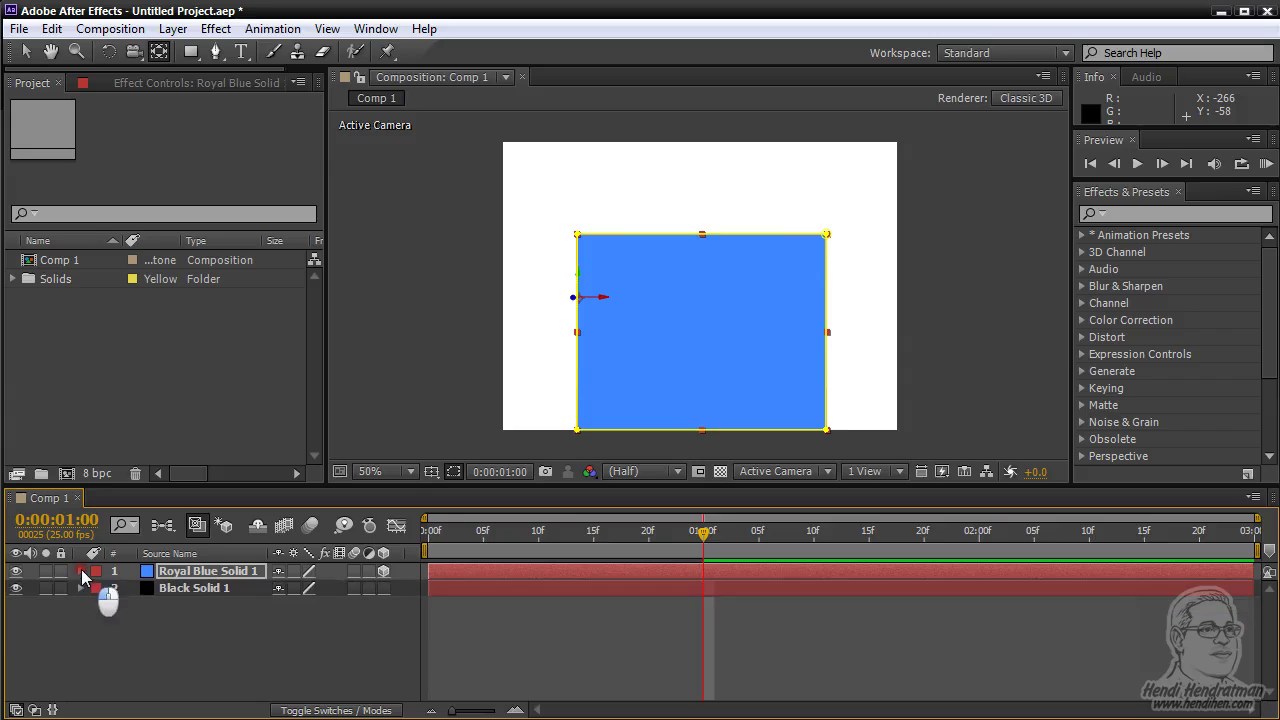
- Keyframe the Y Rotation of Royal Blue Solid 1 from 0° at 0:00:01:00 to 78° at 0:00:01:05
click(81, 571)
click(99, 627)
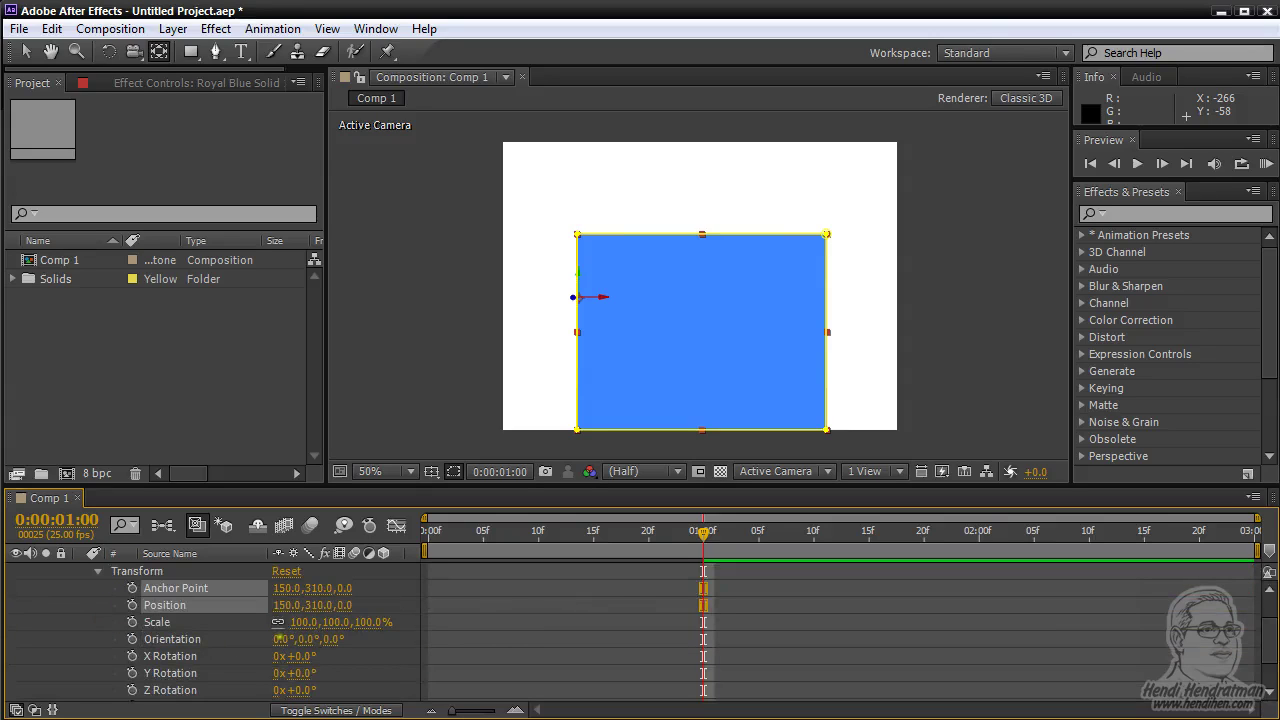
drag(297, 673, 299, 673)
key(ctrl+z)
click(132, 673)
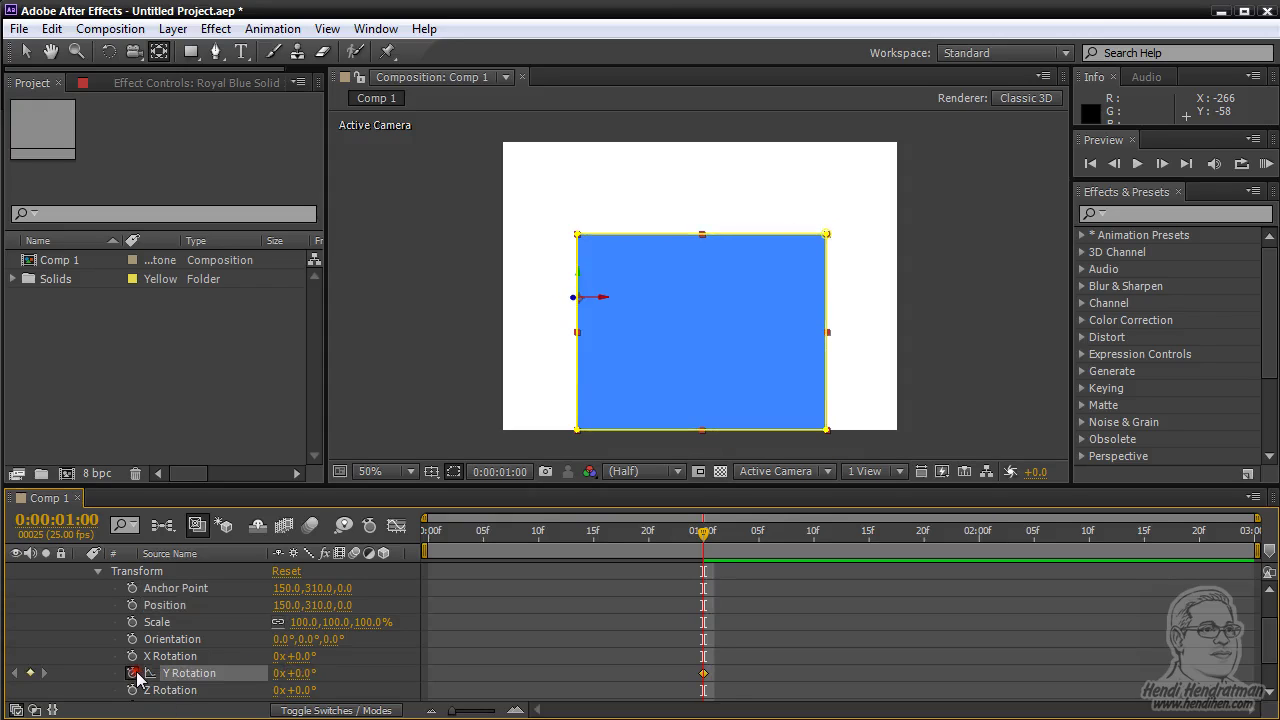
click(757, 551)
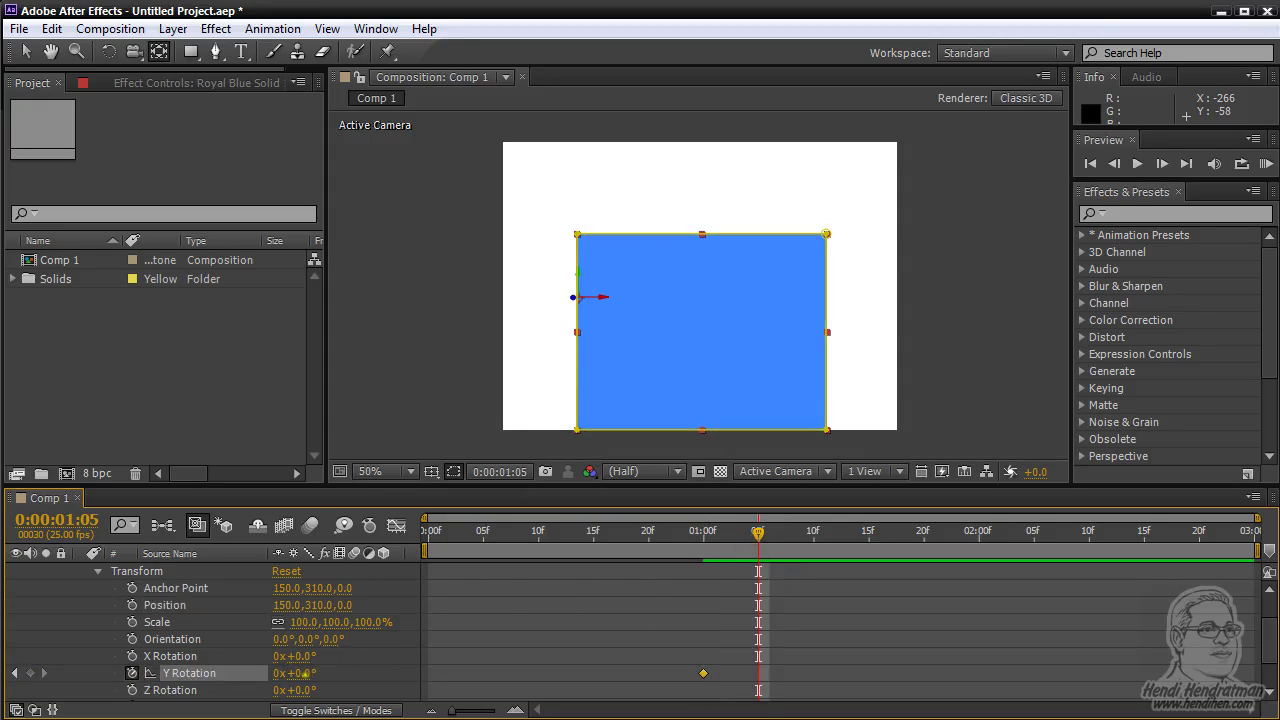
drag(303, 673, 373, 665)
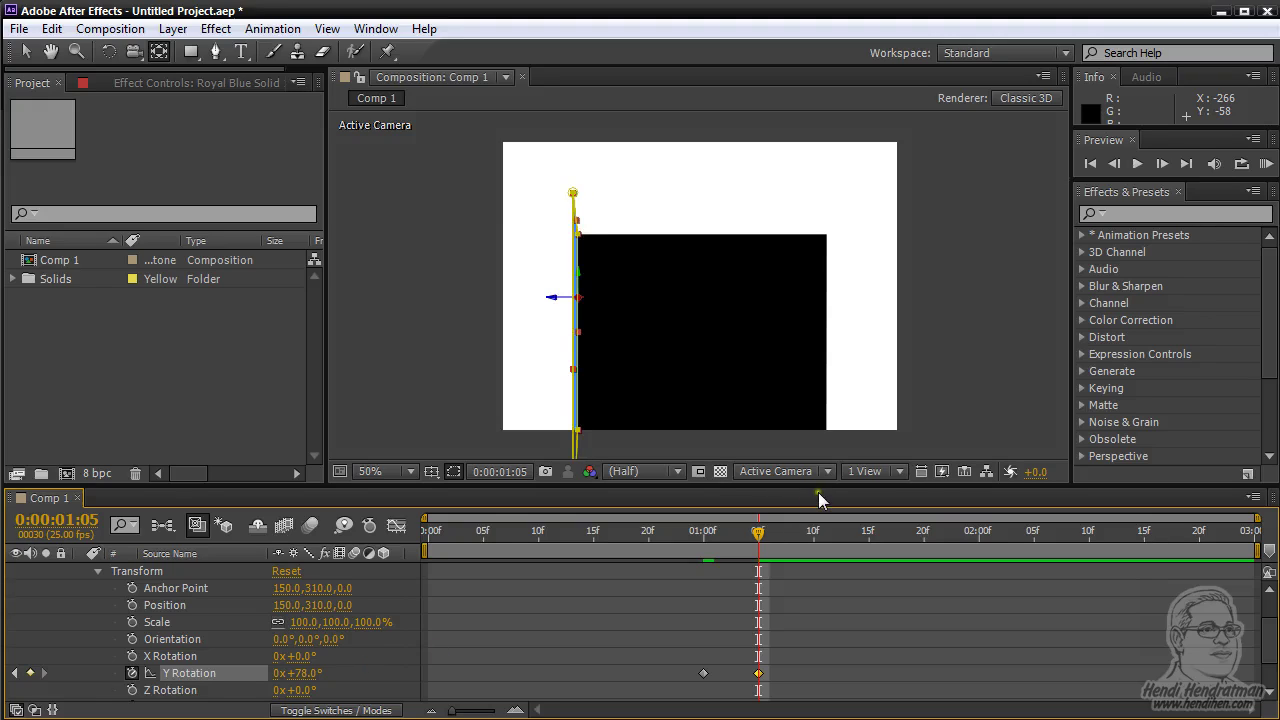
- Preview the composition from the first frame and return the time indicator to 0:00:01:05
click(1089, 166)
click(1265, 164)
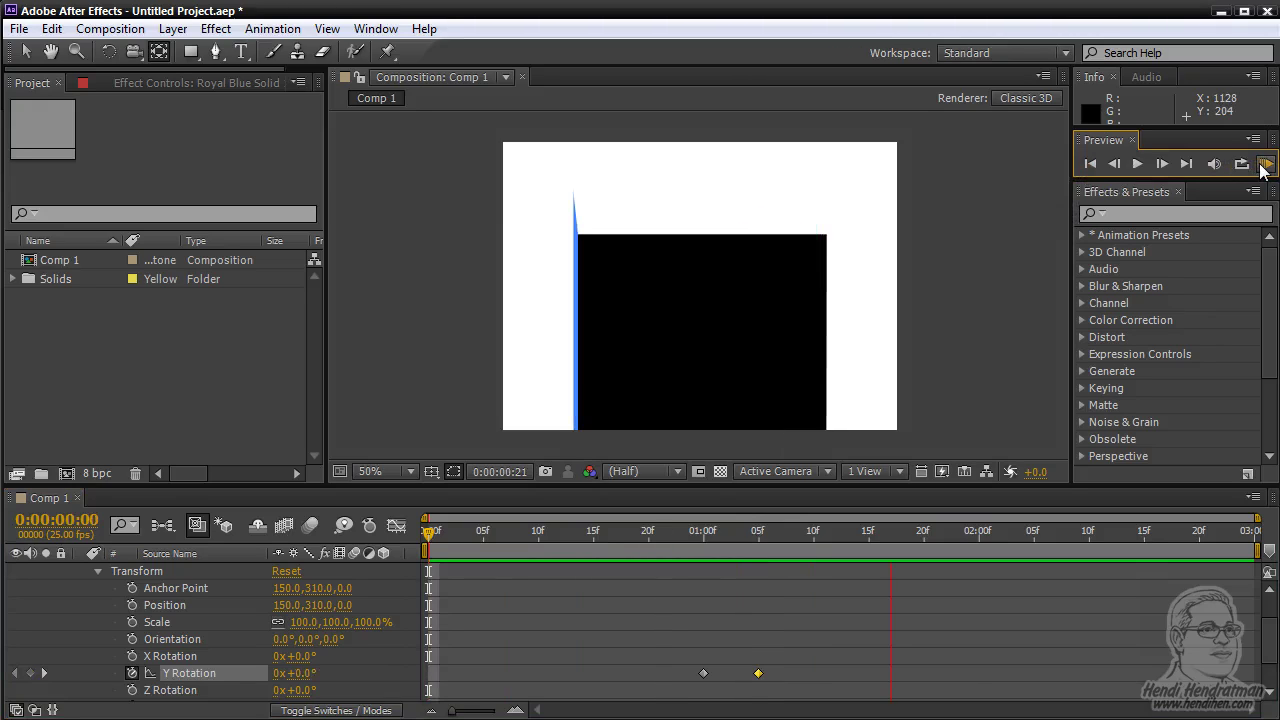
click(694, 548)
drag(694, 547, 758, 558)
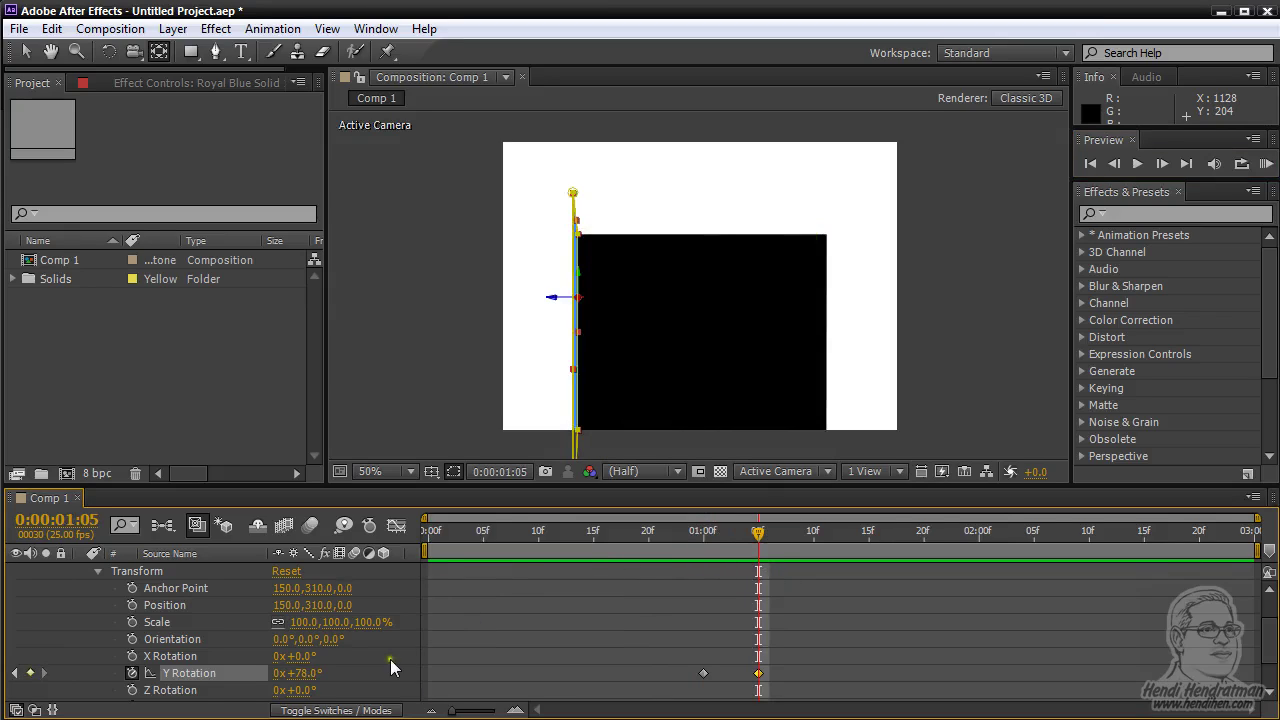
- Try Y Rotation values of 80° and 77° at 0:00:01:05, and set the keyframe back to 78°
click(307, 676)
text(80)
key(Return)
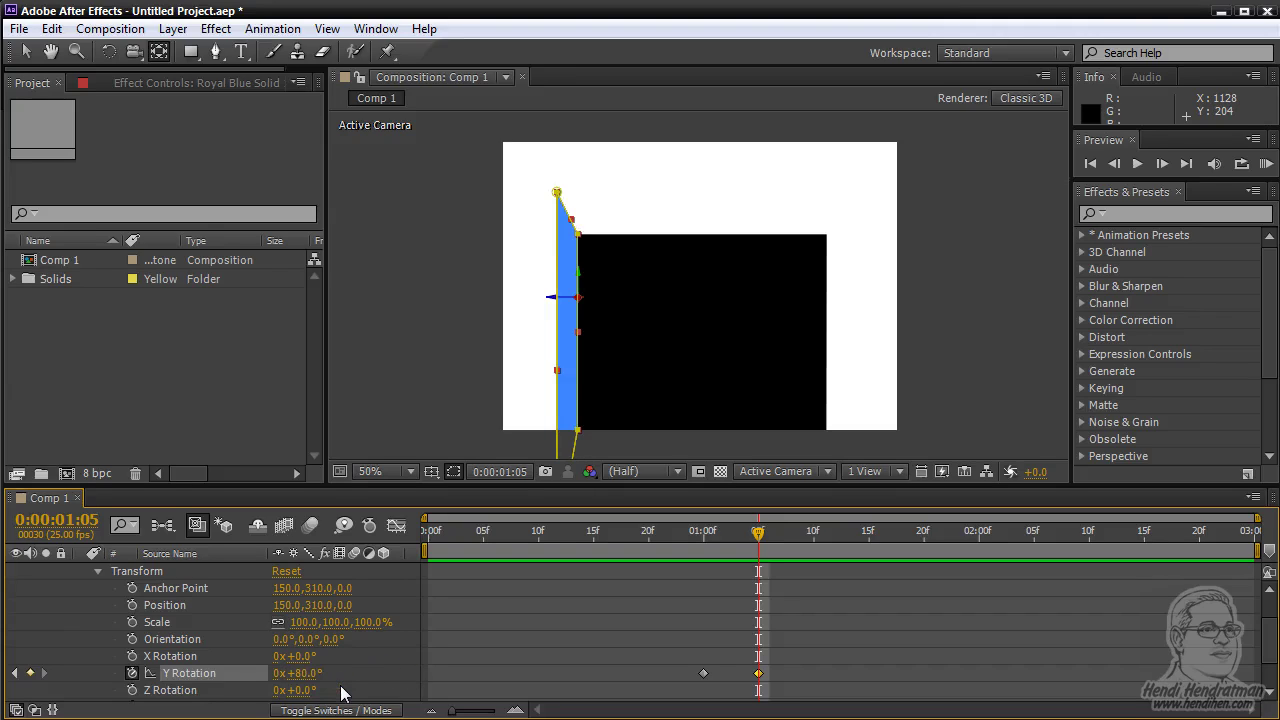
click(306, 675)
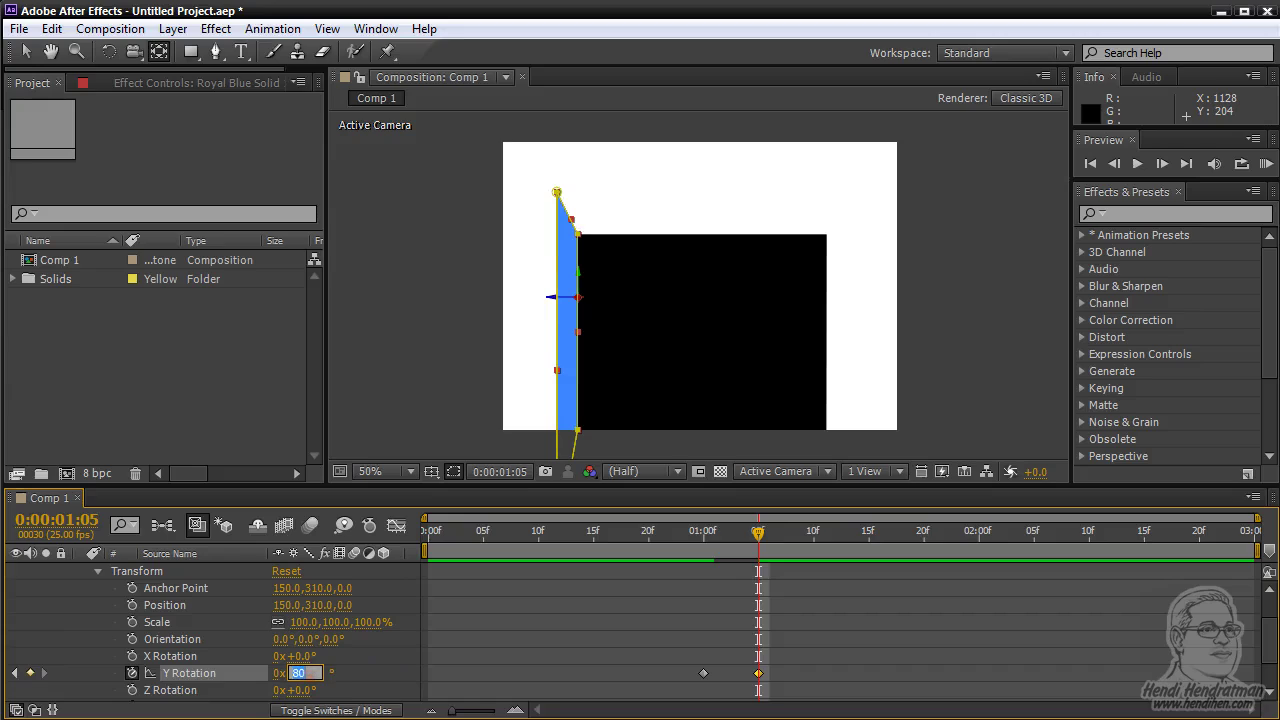
text(78)
key(Return)
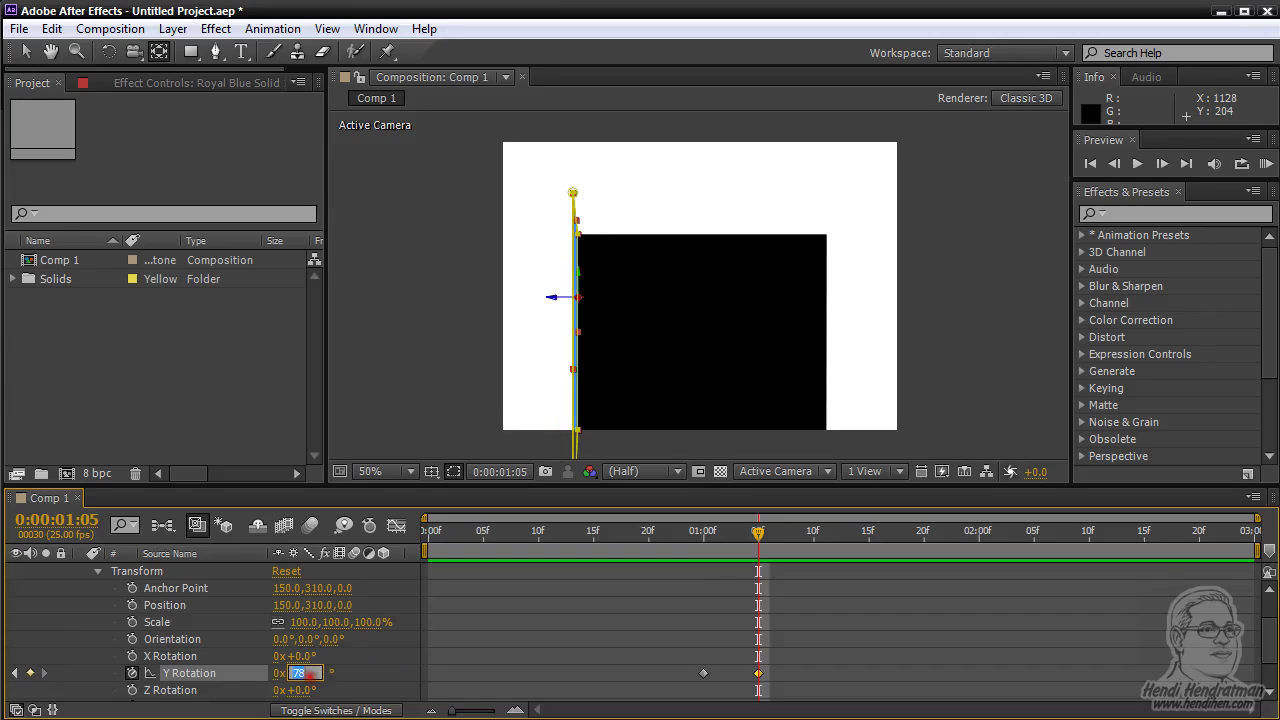
key(Down)
key(Return)
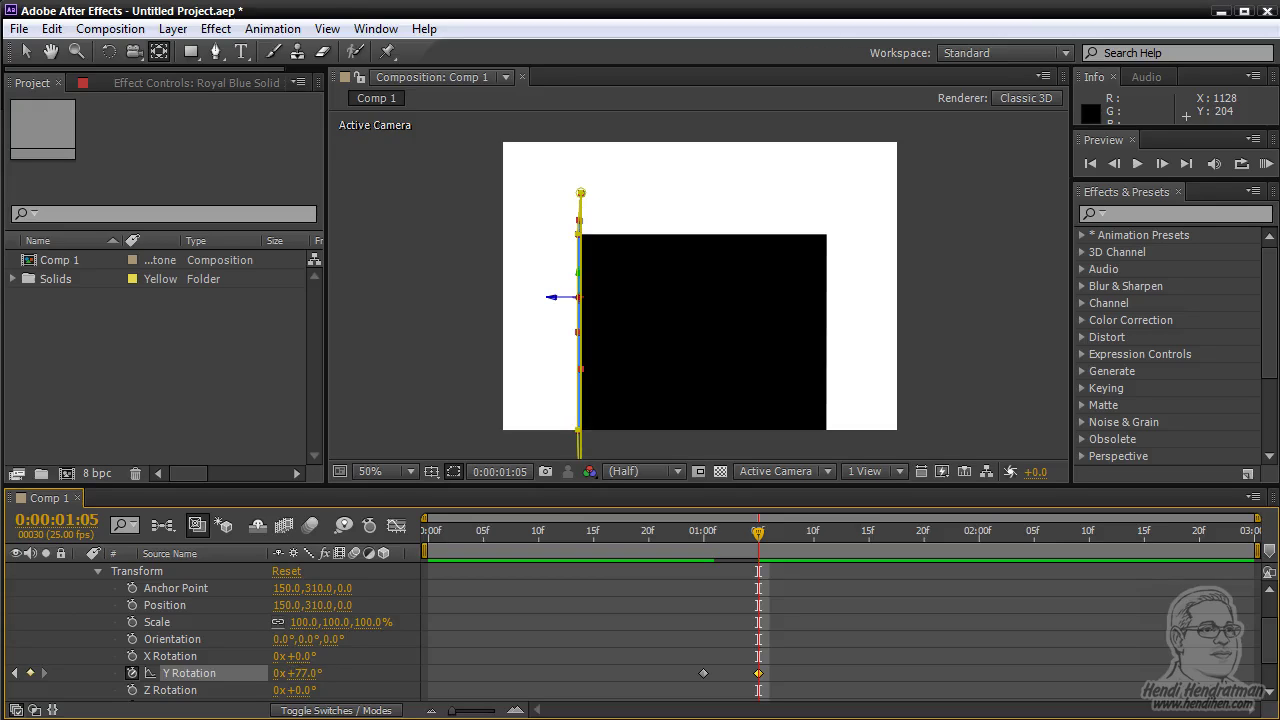
click(308, 674)
key(Return)
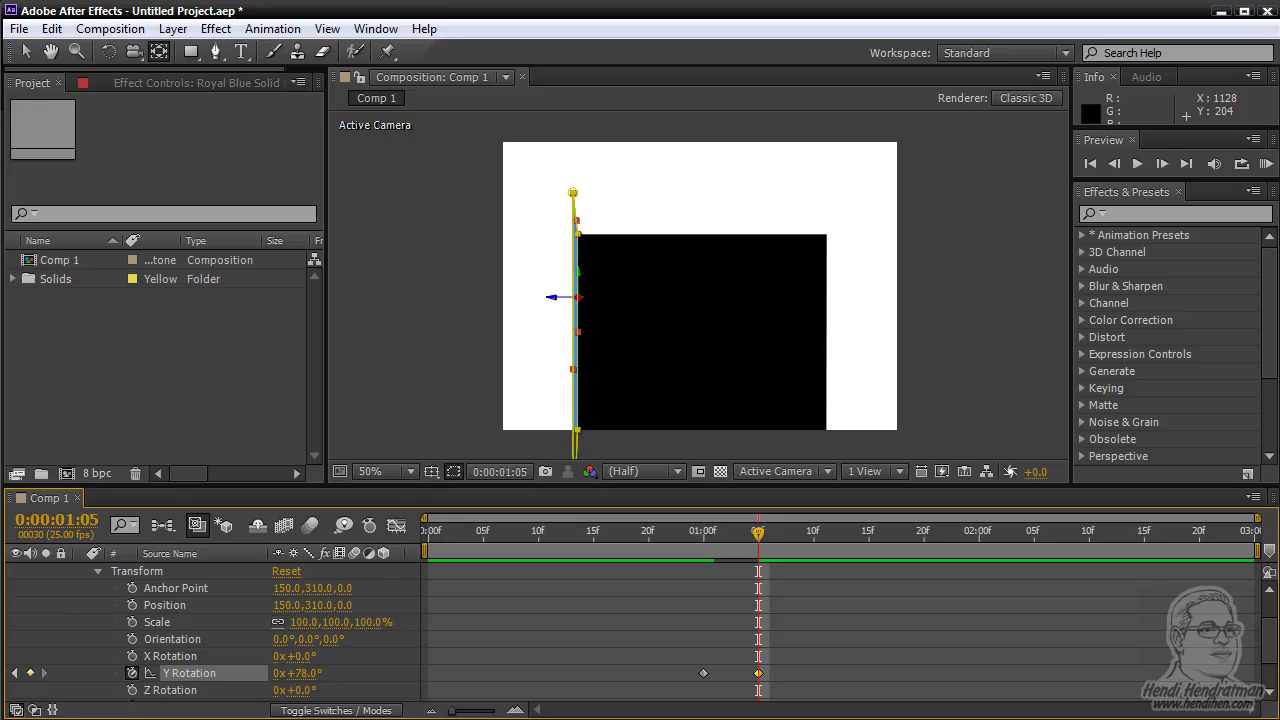
- Keyframe the opacity of Royal Blue Solid 1 from 100% at 0:00:01:05 to 0% at 0:00:01:06 and preview the composition
key(t)
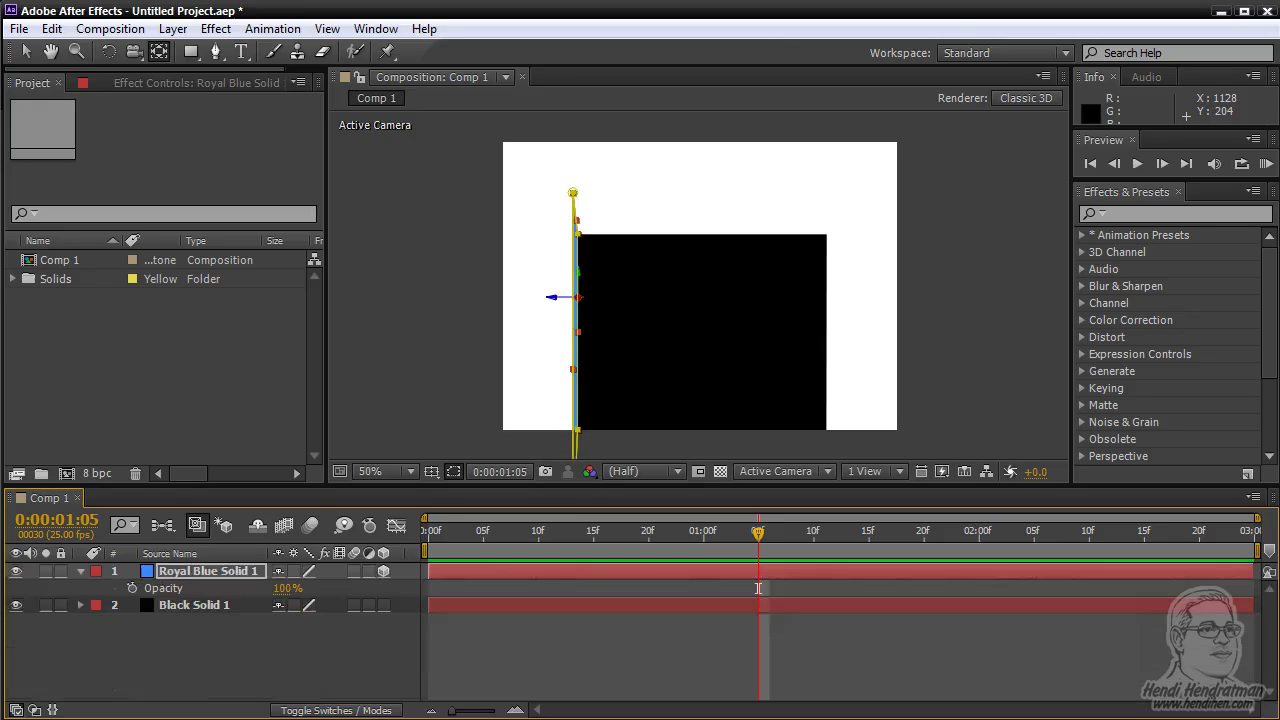
click(133, 586)
drag(758, 536, 769, 541)
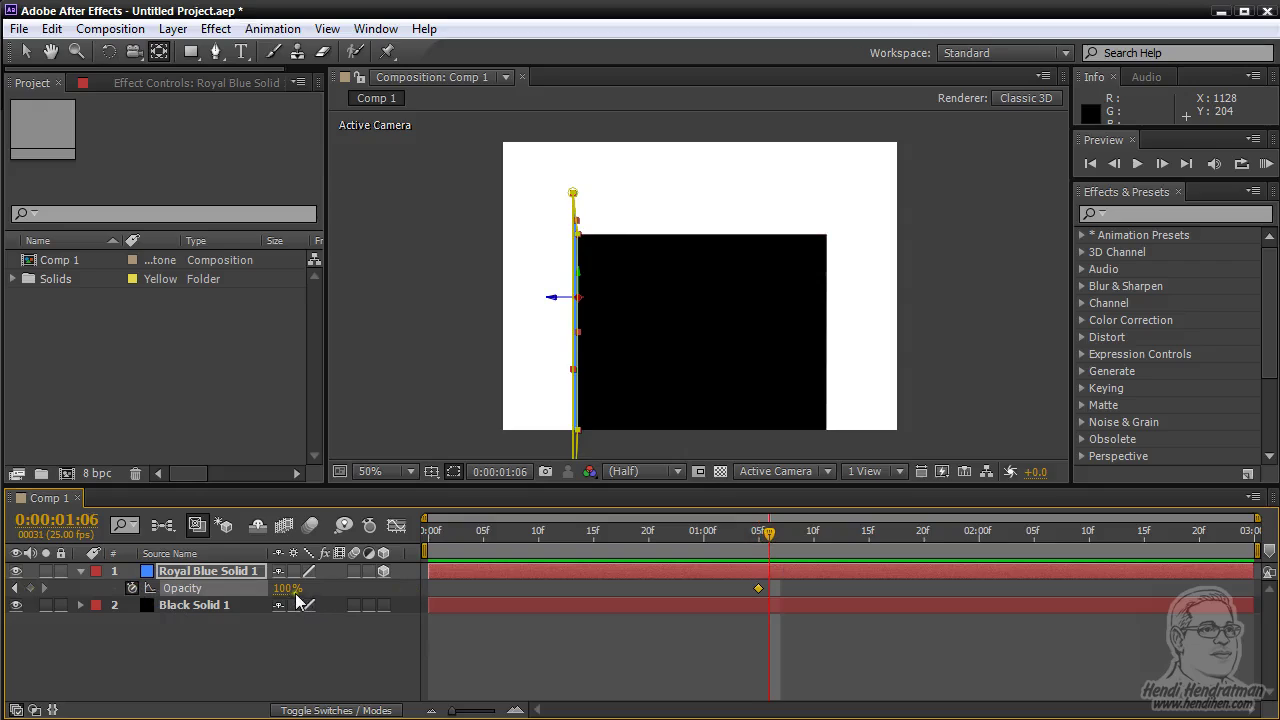
drag(284, 588, 186, 605)
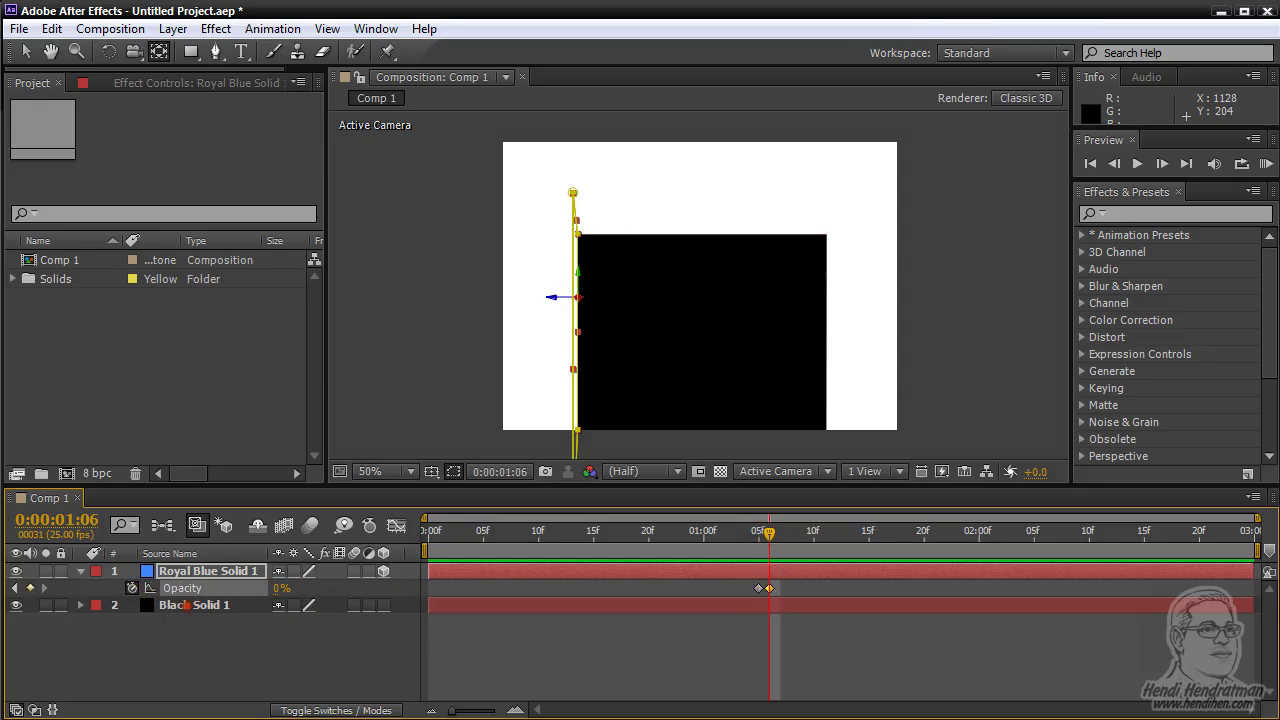
click(1090, 163)
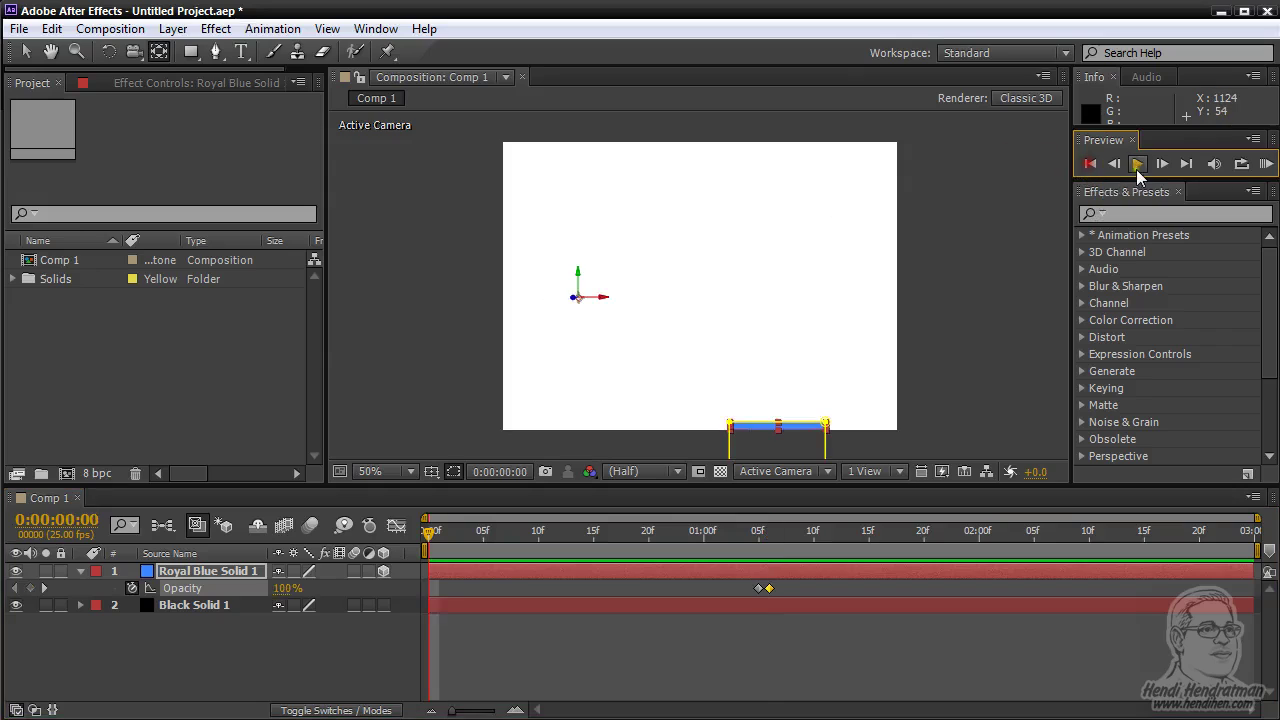
click(1266, 164)
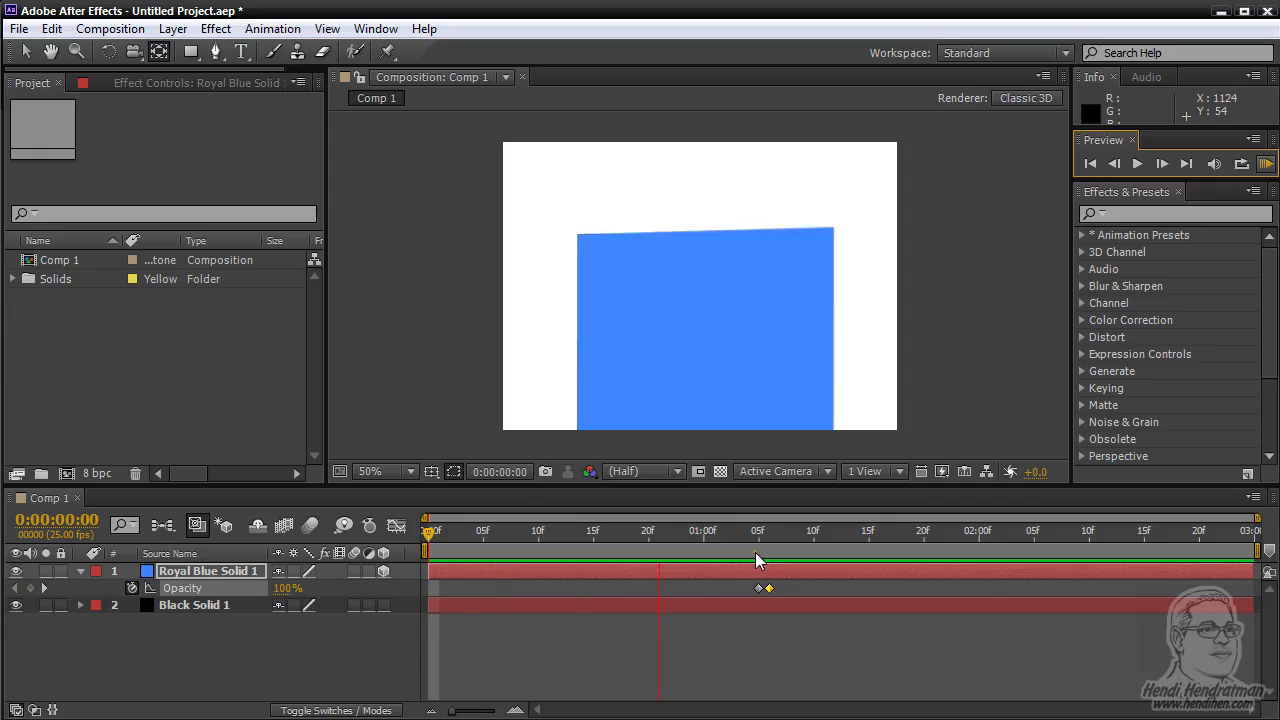
- Shift both opacity keyframes of Royal Blue Solid 1 one frame earlier and preview the animation
click(767, 588)
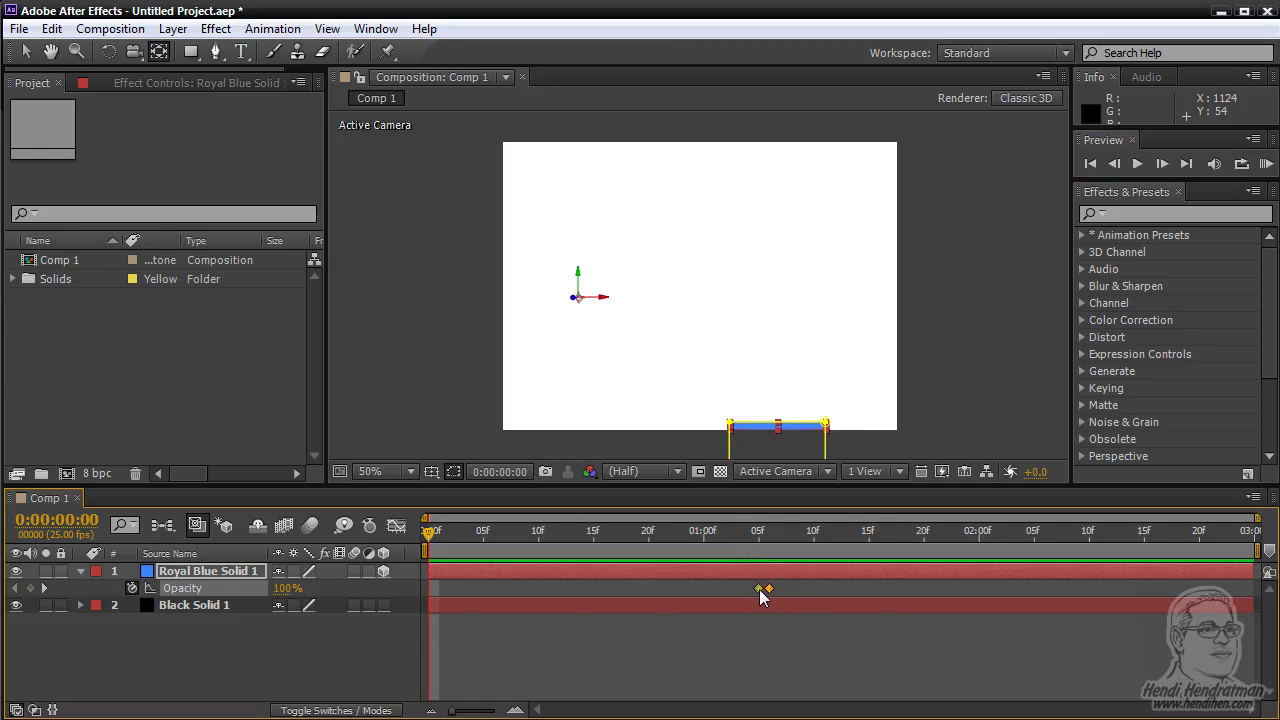
drag(772, 589, 763, 589)
click(1266, 164)
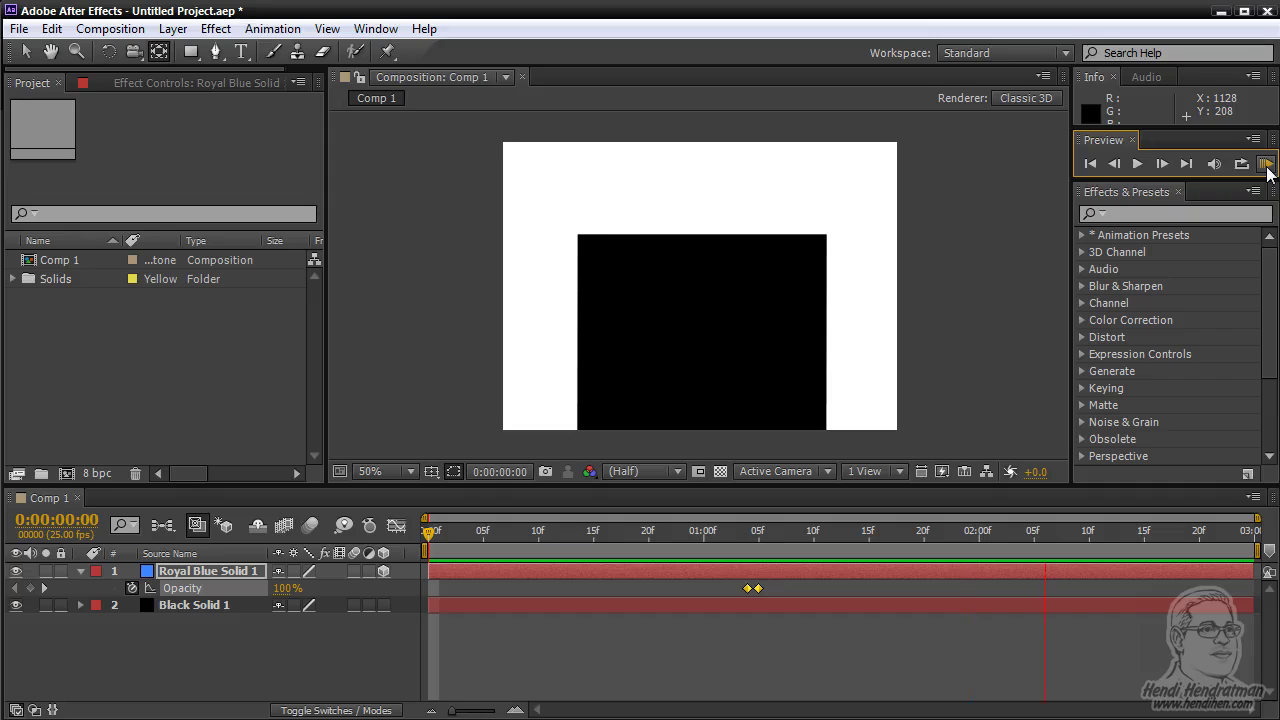
click(676, 552)
drag(676, 552, 428, 560)
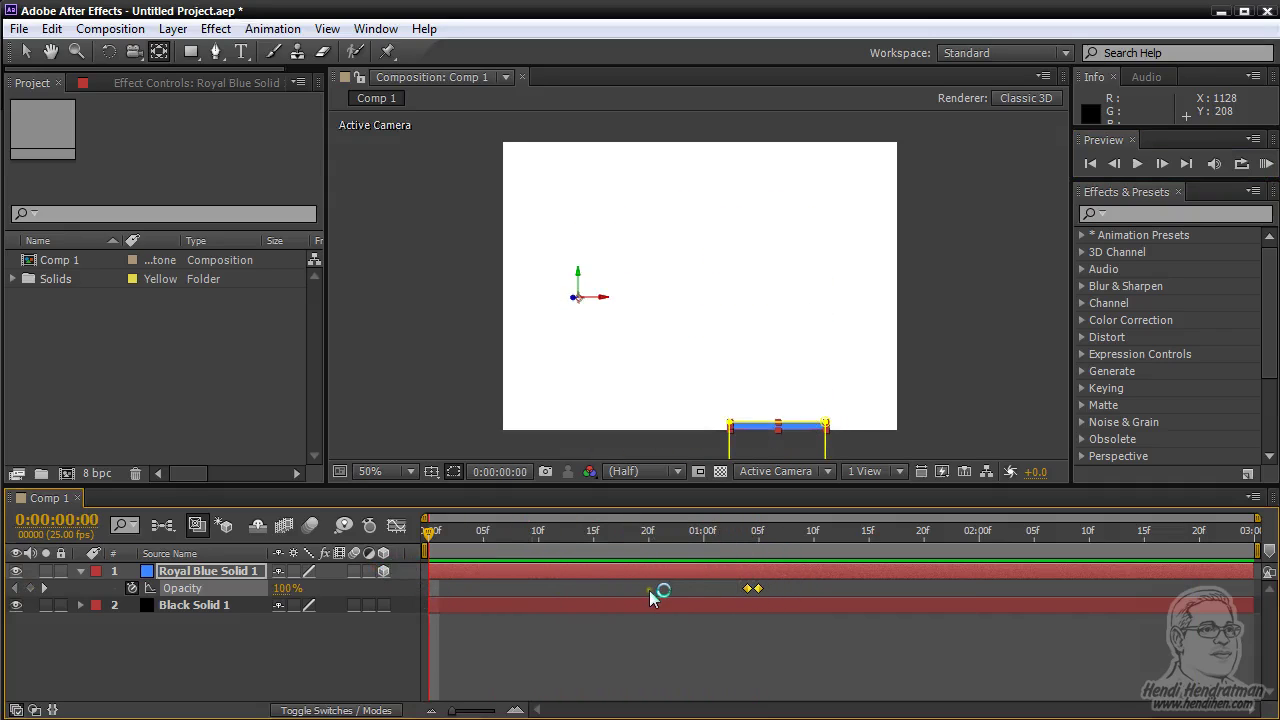
- Add the text "silakan" at 0:00:01:05 and move it onto the upper part of the black panel
click(760, 556)
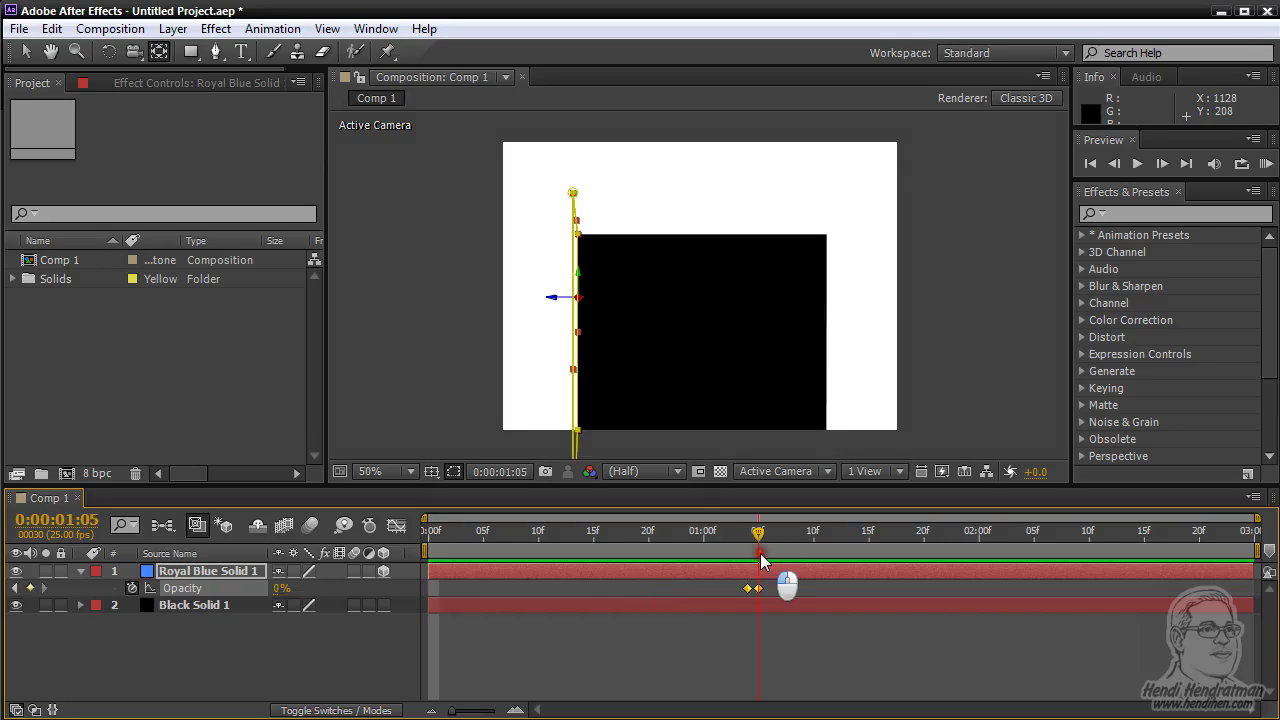
click(241, 52)
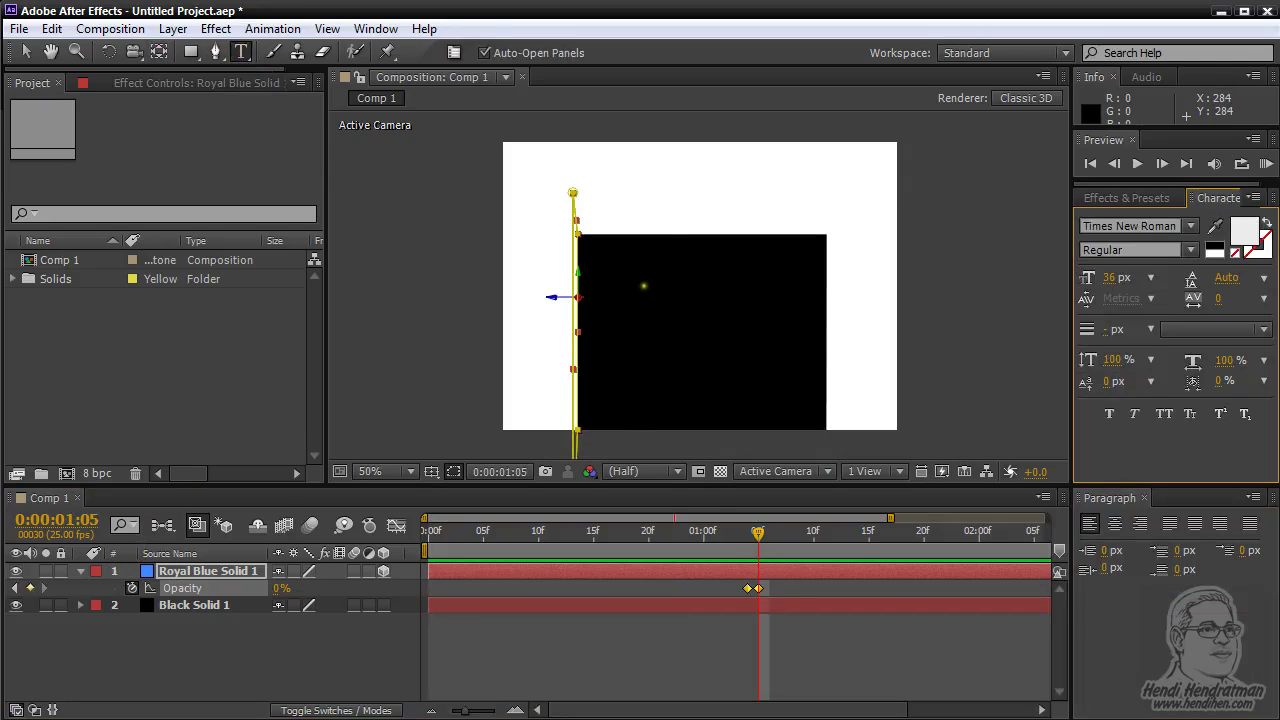
click(654, 226)
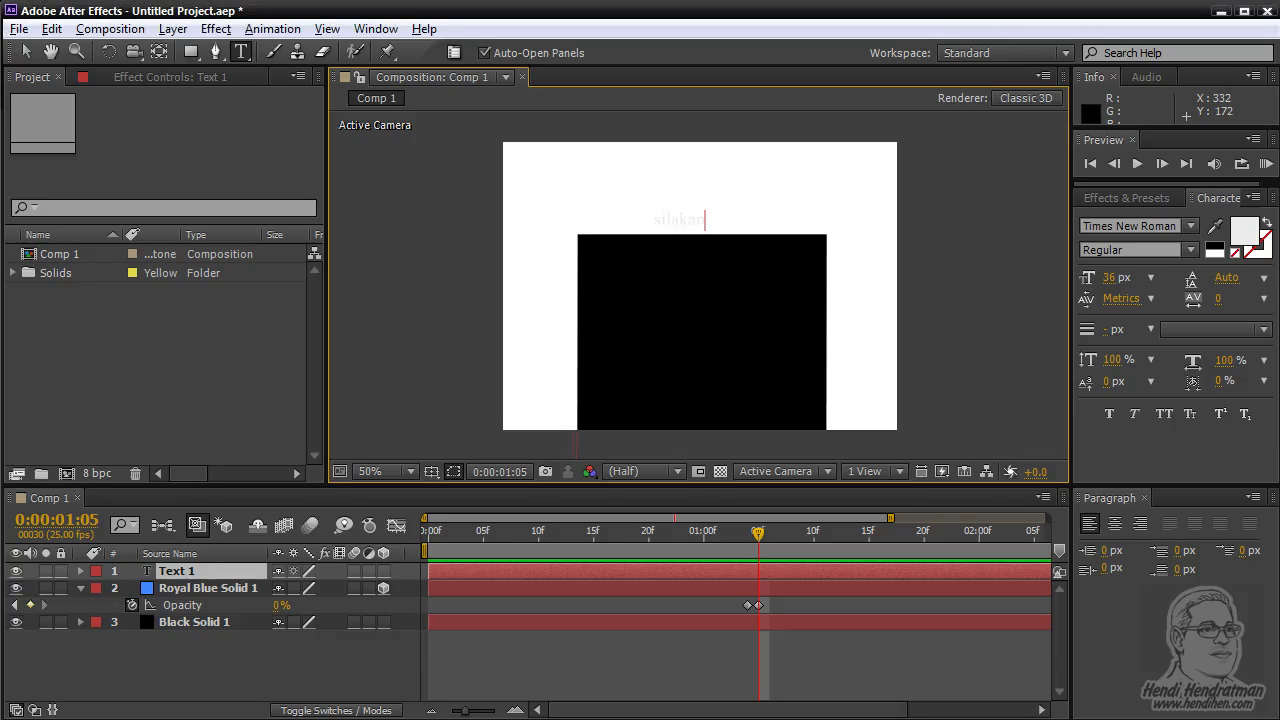
click(25, 52)
drag(685, 220, 743, 263)
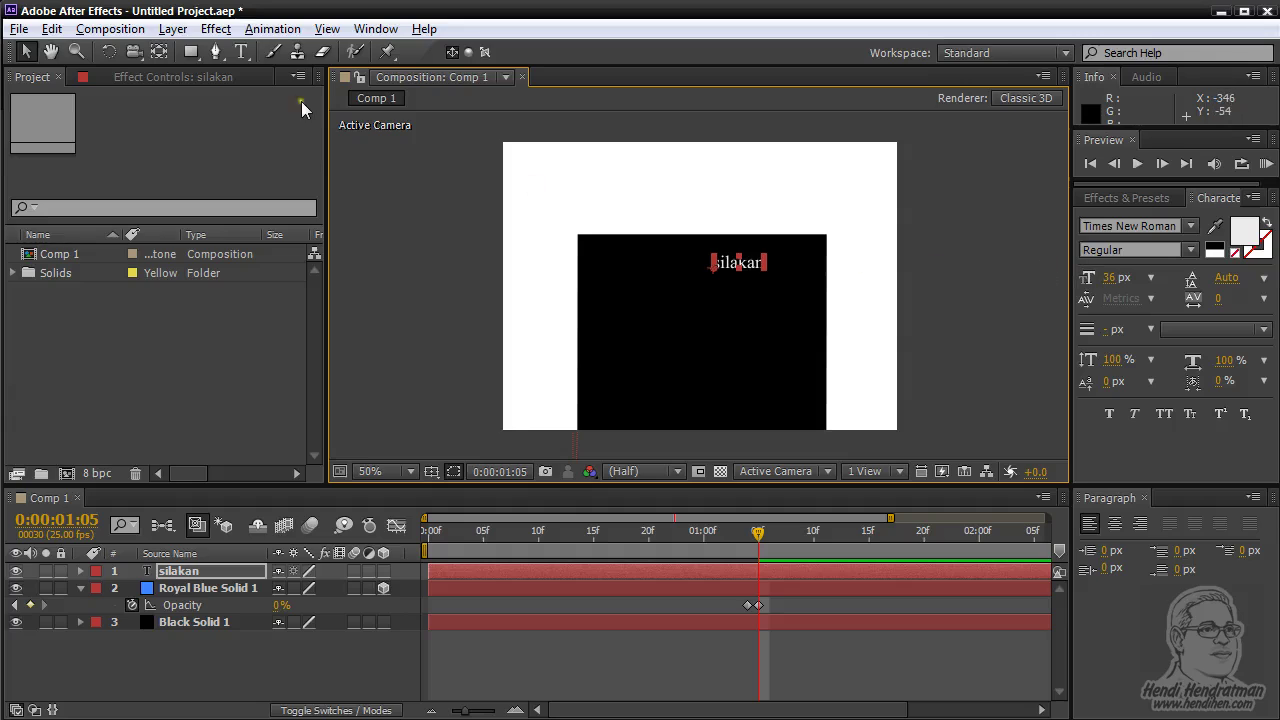
- Extend the text with the words "masuk", "jangan", "lupa", "tutup" and "pintunya", each on its own line below "silakan"
click(241, 52)
click(747, 262)
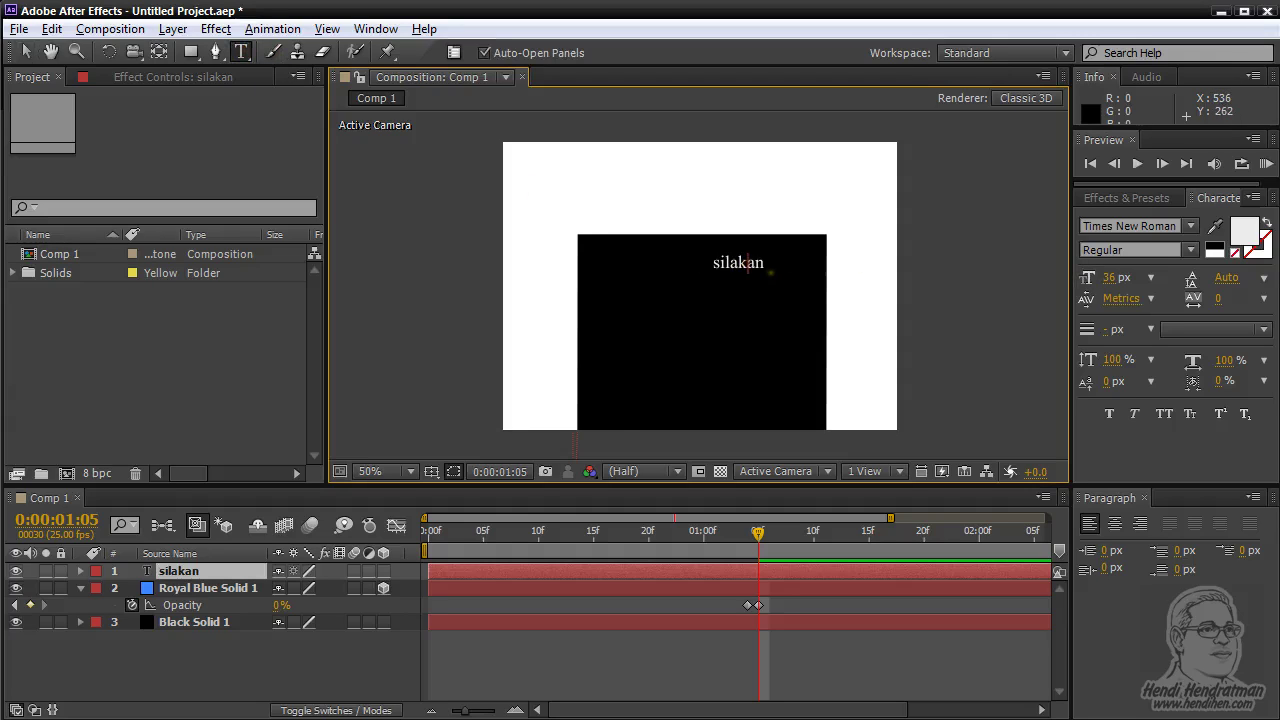
text(masuk jangan lupa tutup pintunya)
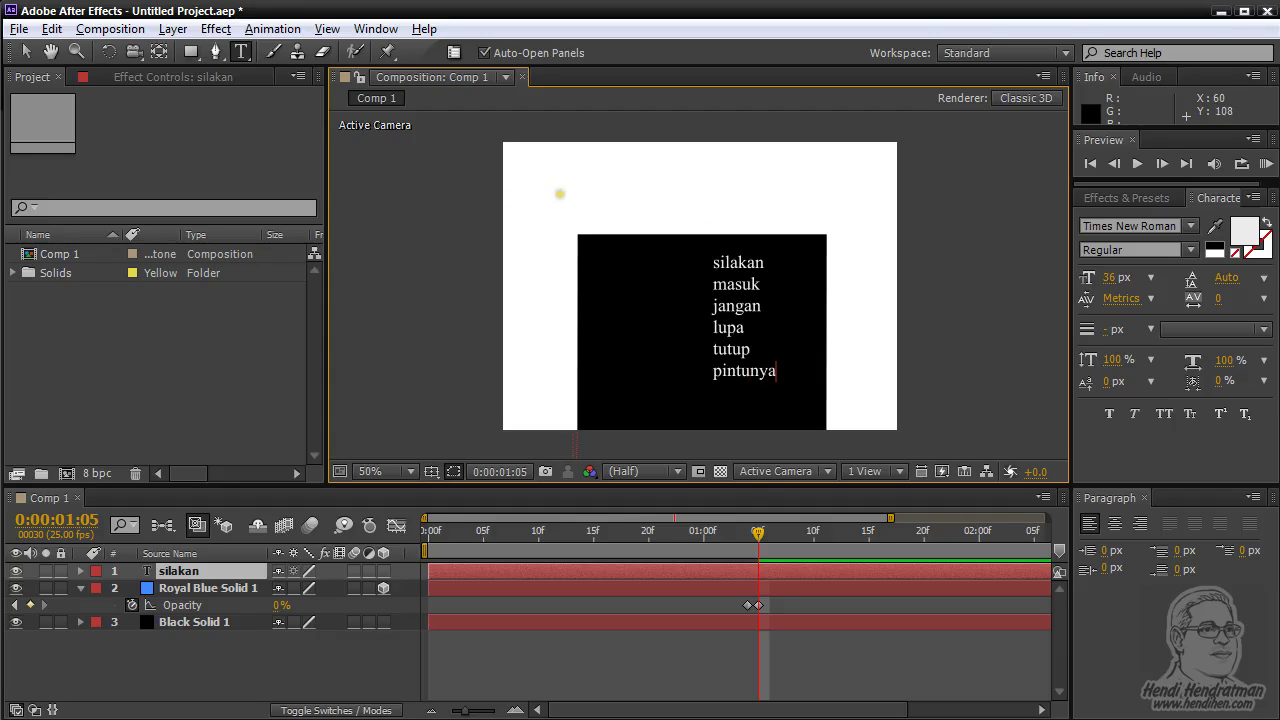
- Right-align the text layer and move it close to the right edge of the black panel
click(25, 52)
click(1139, 523)
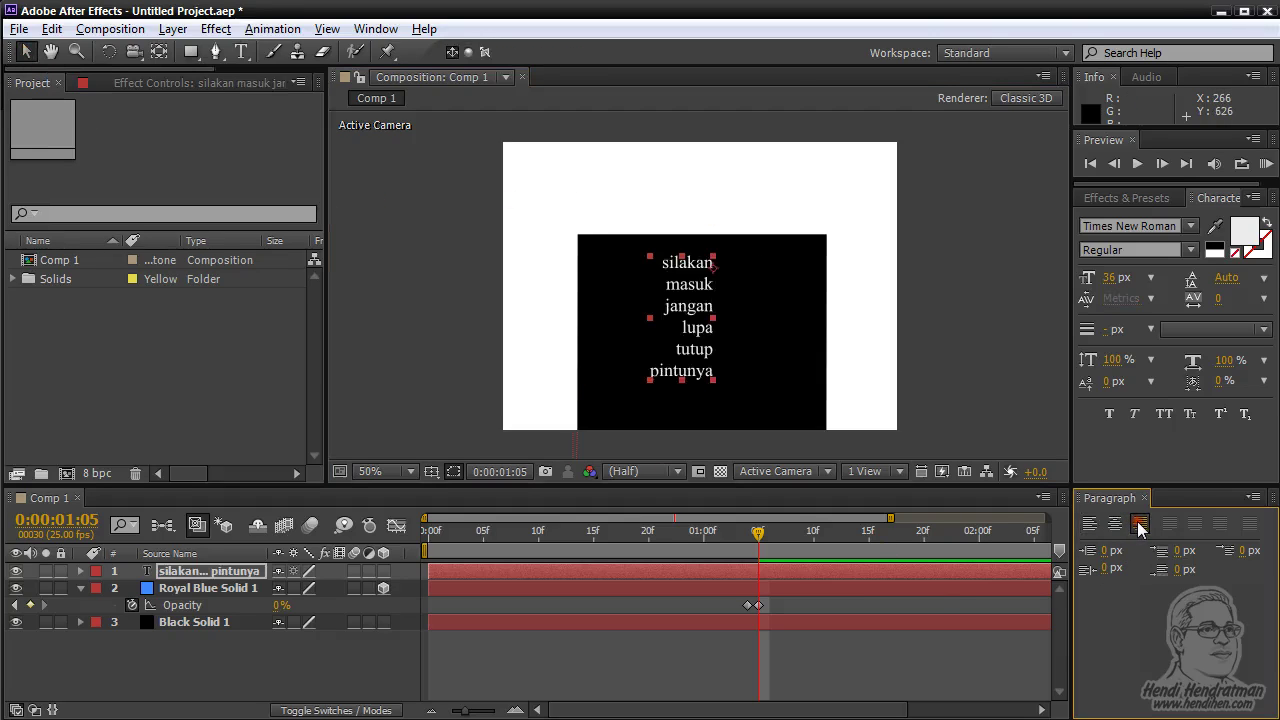
drag(703, 331, 800, 325)
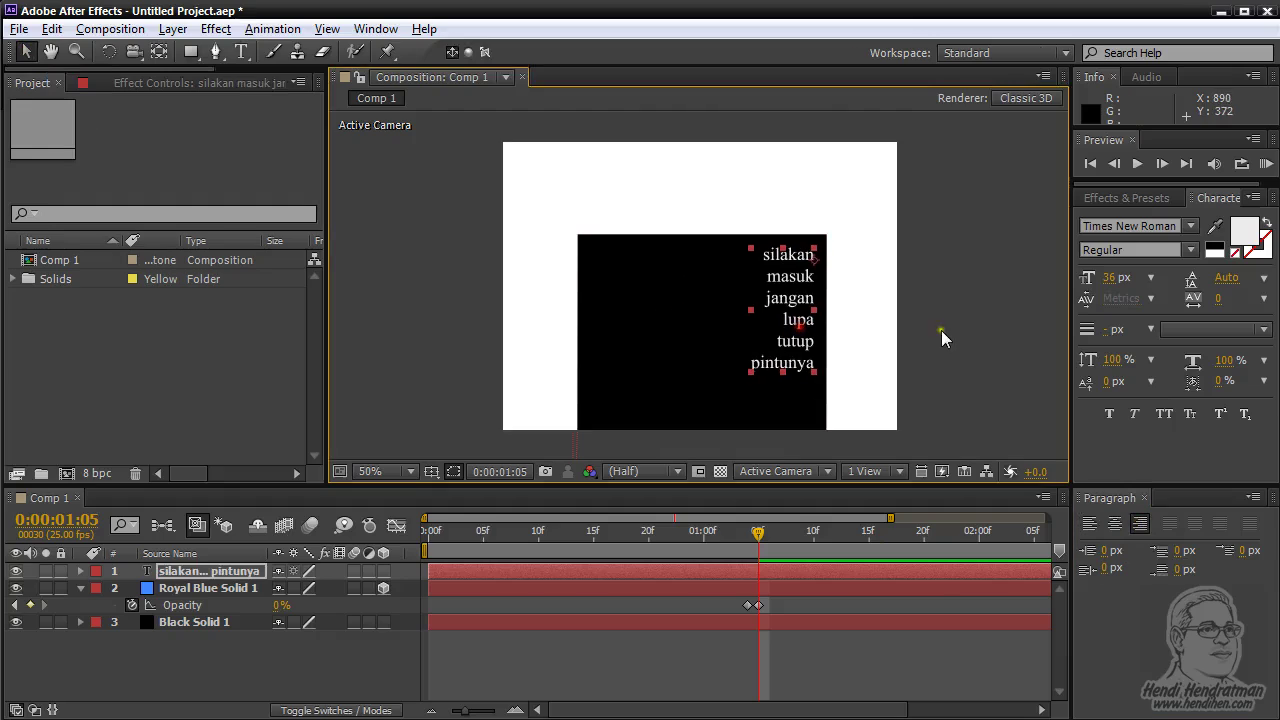
- Set the text's font to Bebas Neue, with a size of 67 px and a leading of 53 px
click(1177, 225)
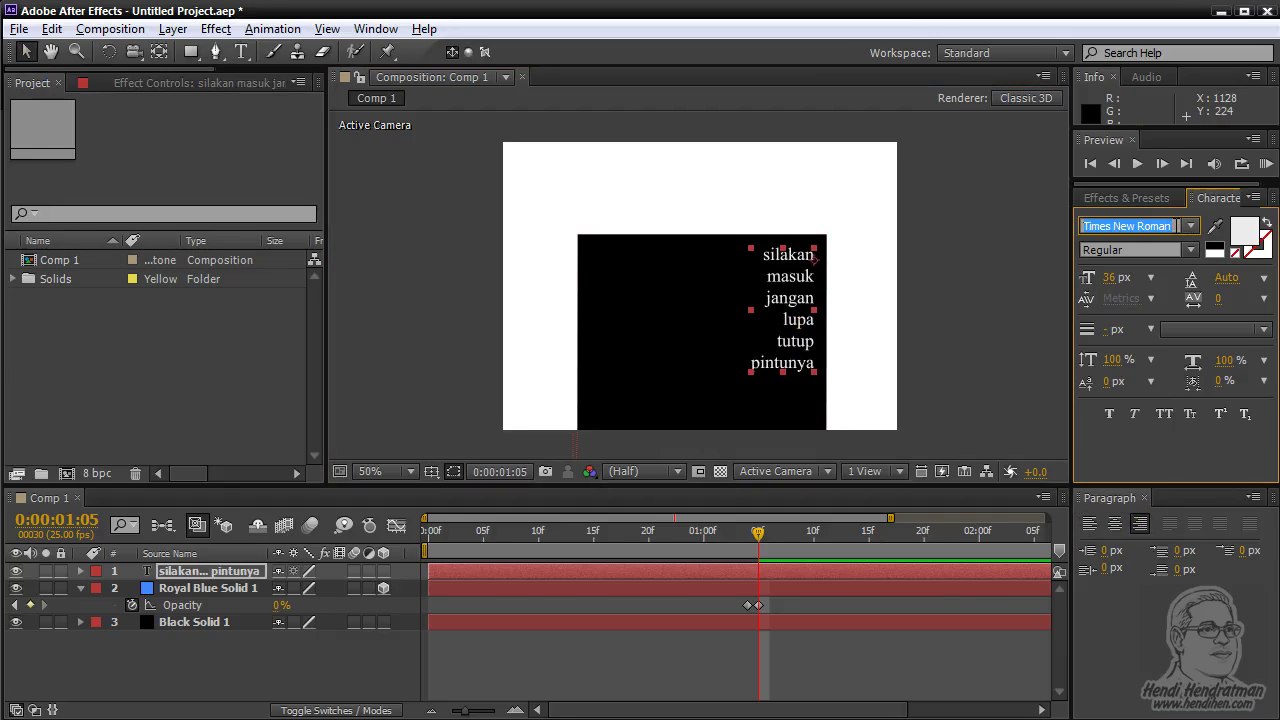
text(Bebas Neue)
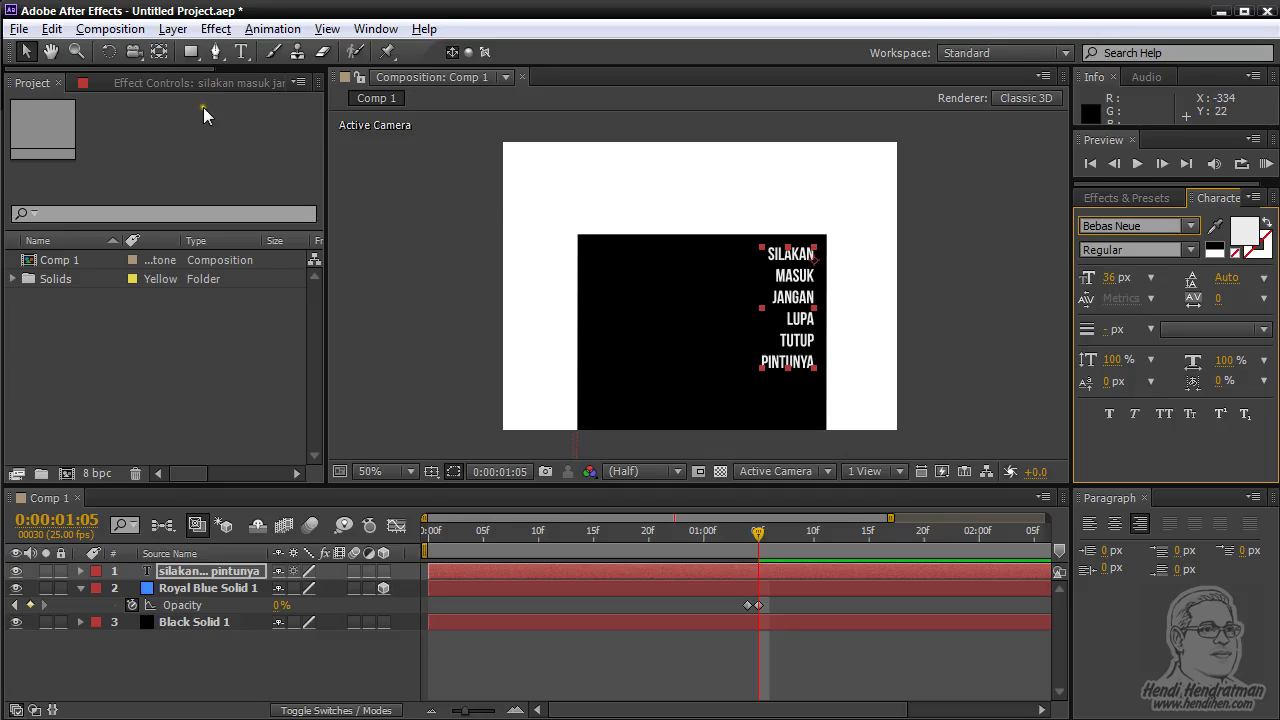
click(30, 54)
click(922, 285)
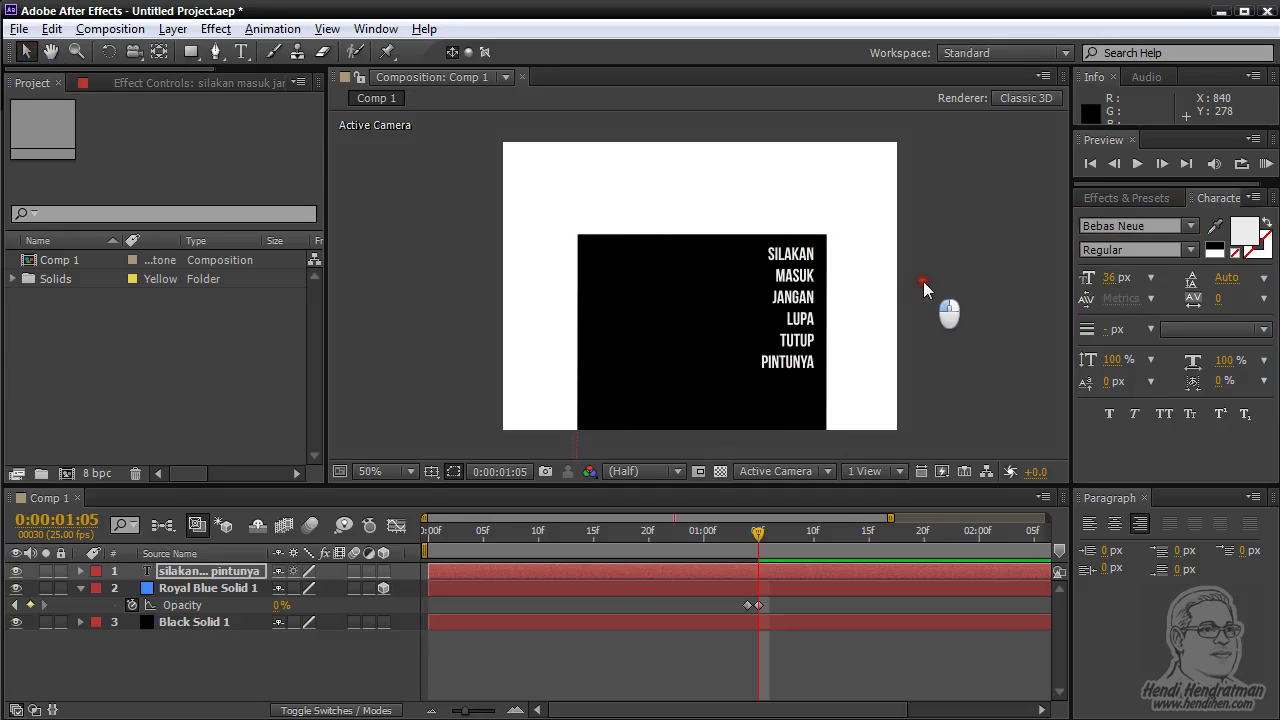
click(796, 279)
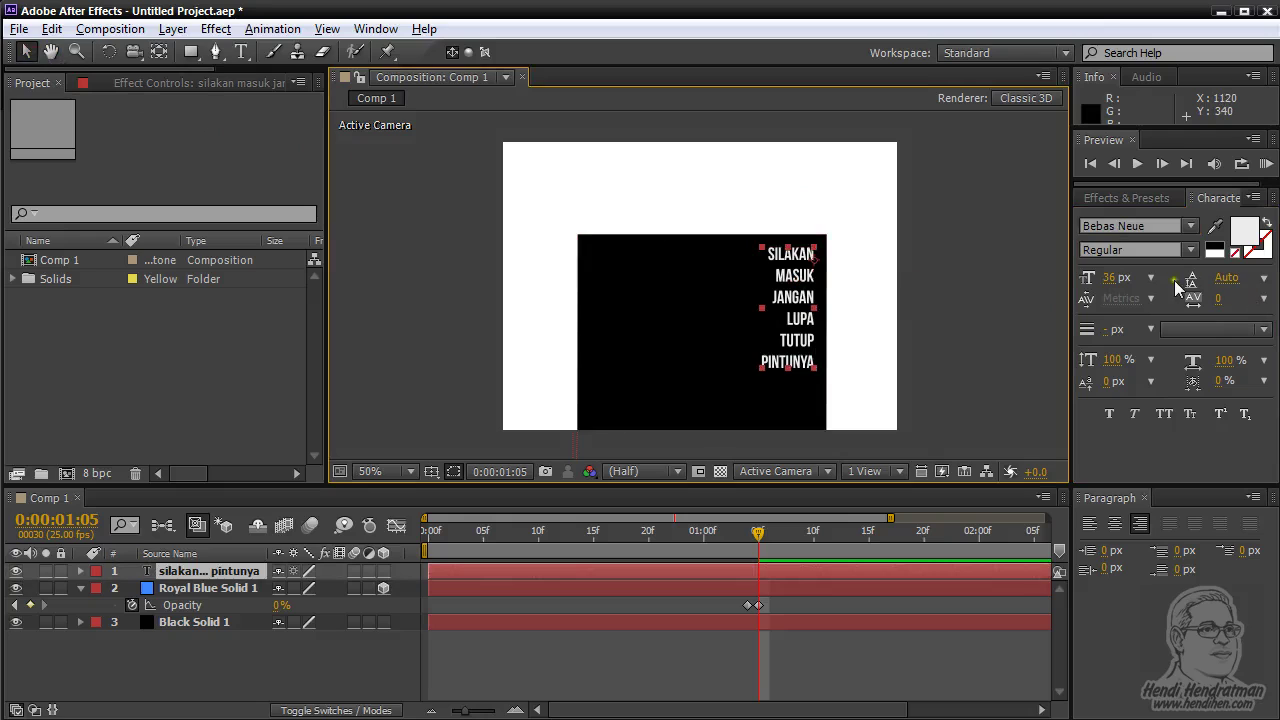
drag(1112, 283, 1262, 276)
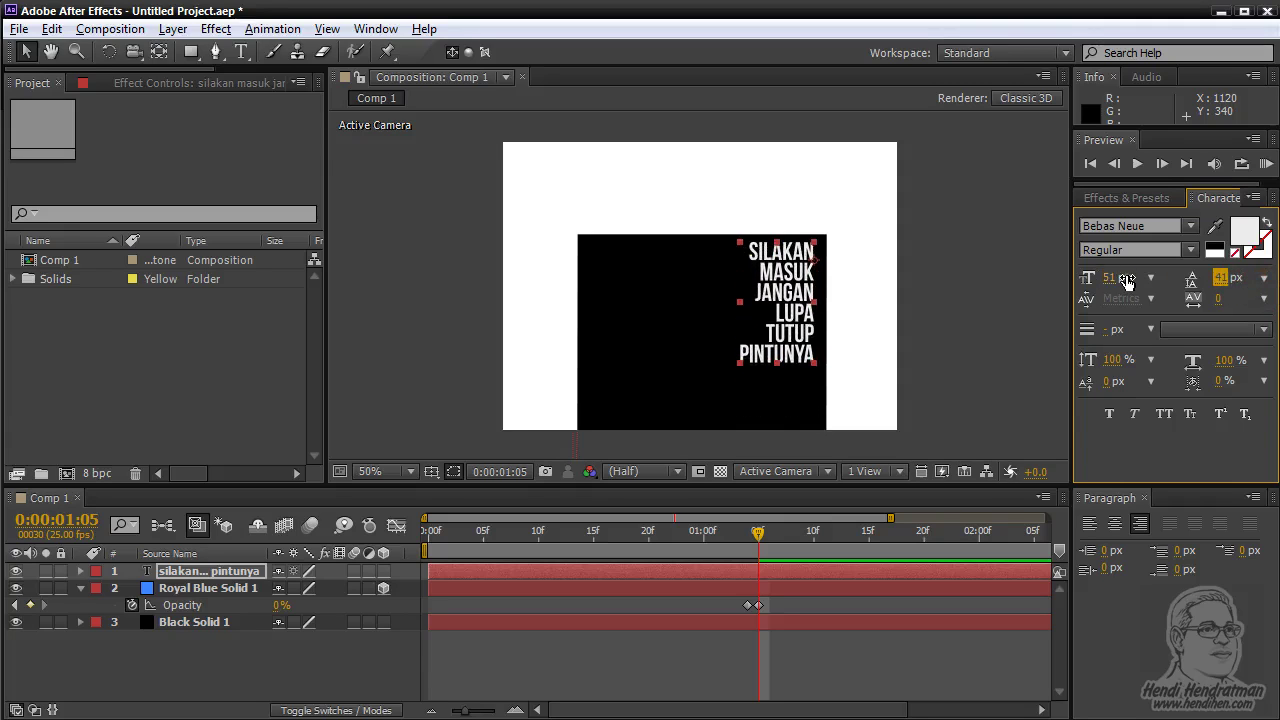
drag(1123, 283, 1240, 280)
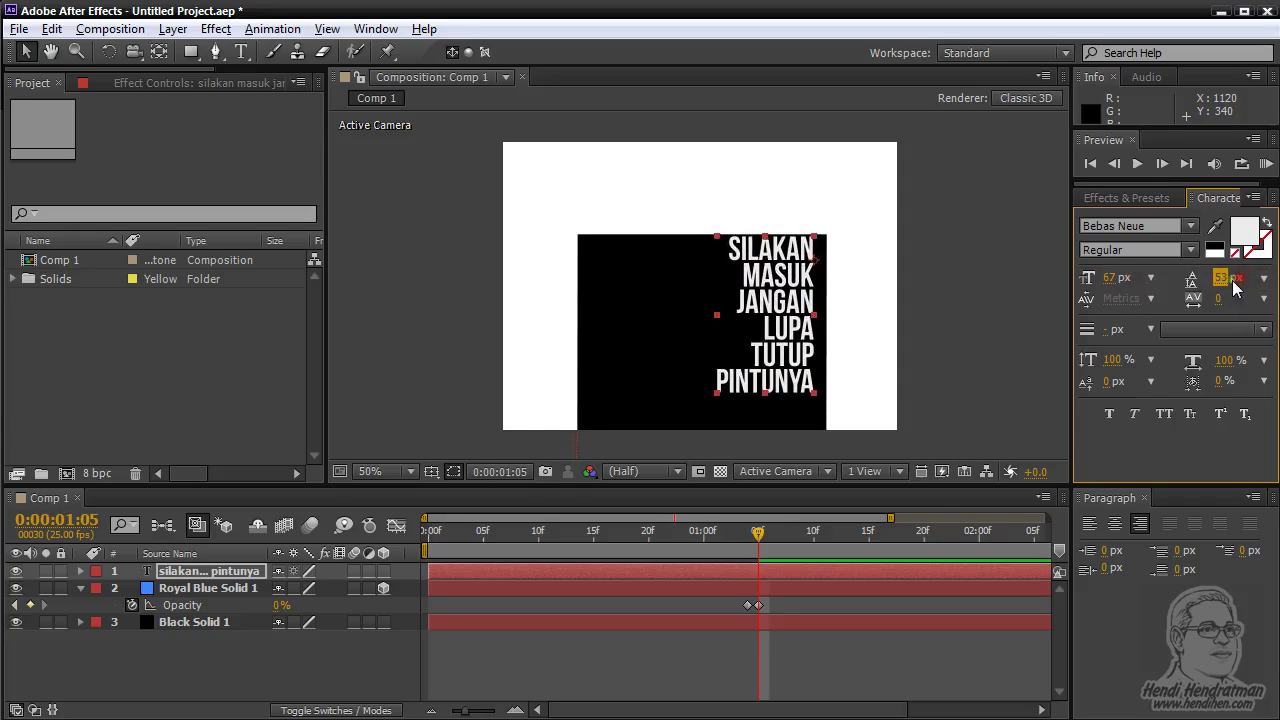
click(109, 52)
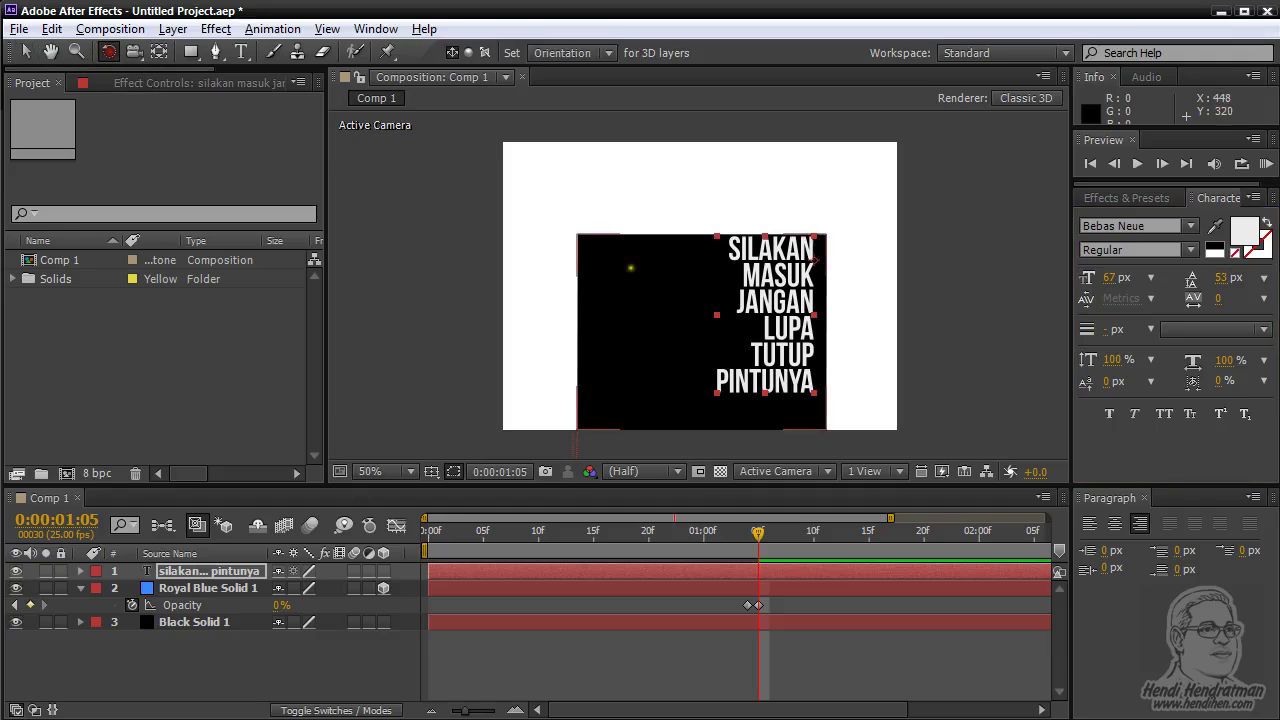
mouse_move(711, 309)
mouse_down()
mouse_move(877, 288)
mouse_move(703, 236)
mouse_move(716, 303)
mouse_up()
key(ctrl+z)
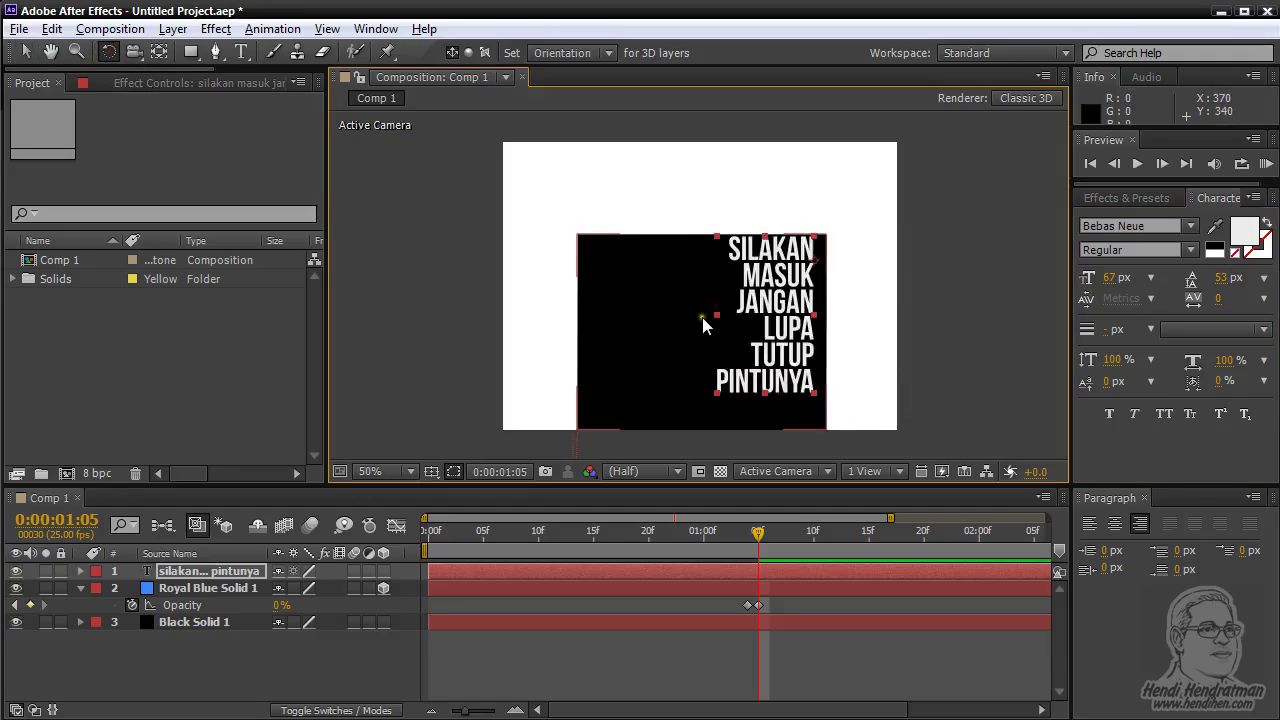
- Place the text's anchor point at its lower-right corner, test rotating the text around it and undo the rotation
click(159, 52)
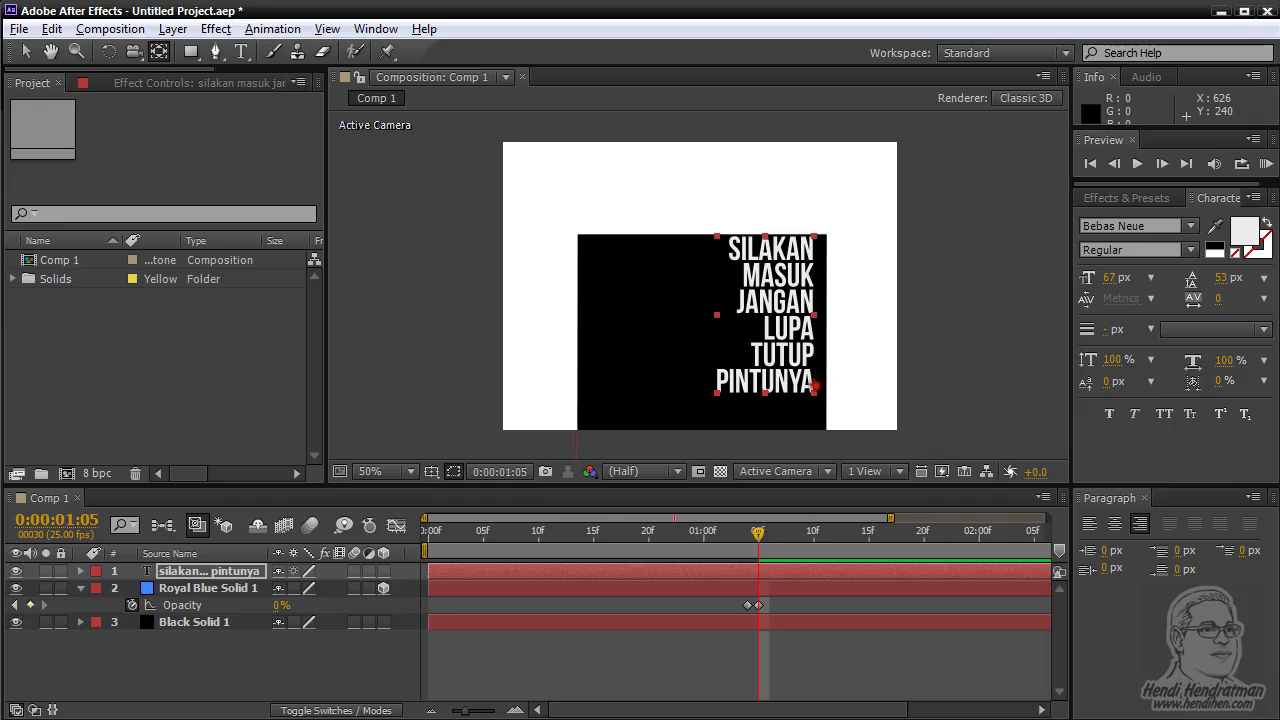
drag(815, 386, 815, 392)
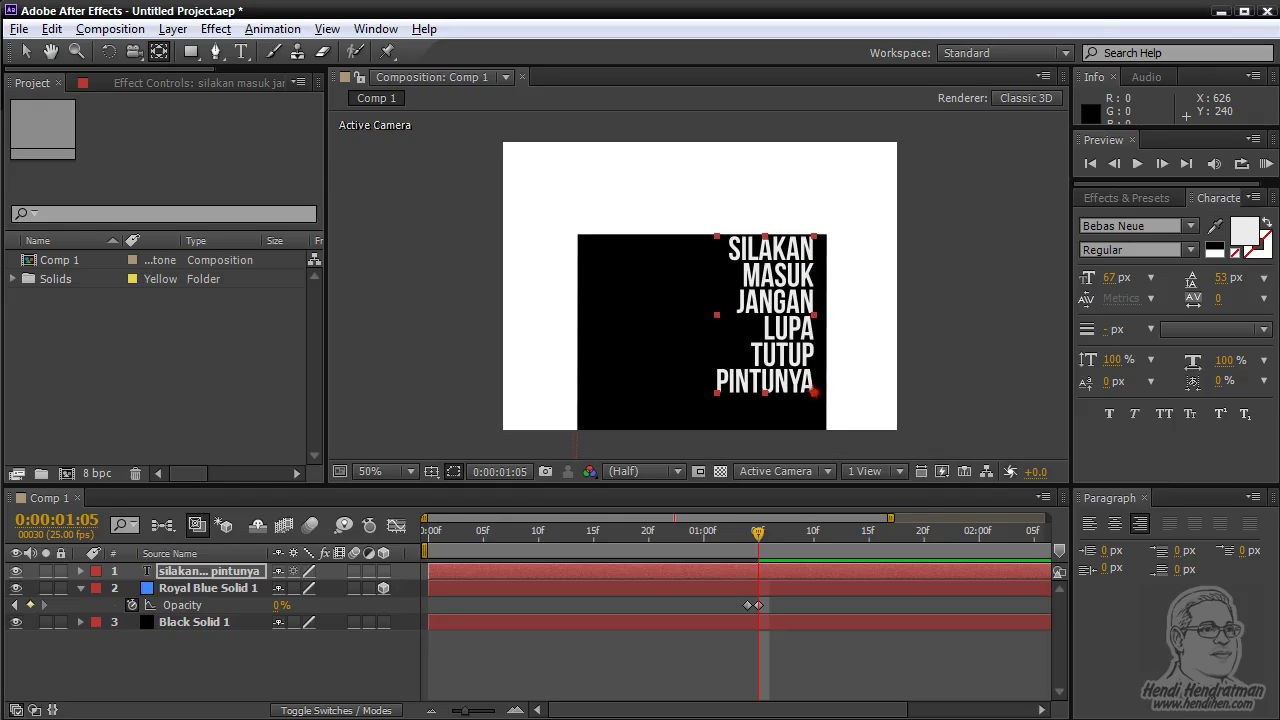
click(108, 52)
drag(640, 362, 695, 316)
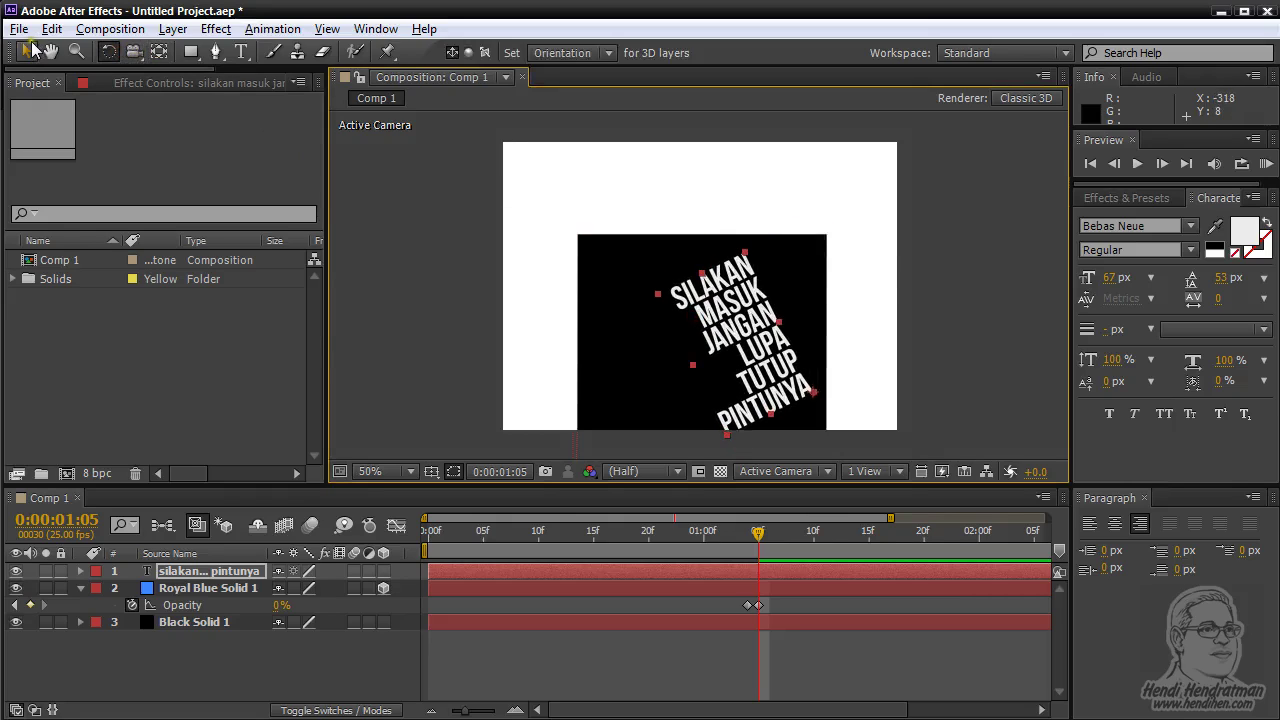
key(ctrl+z)
- Shift the text slightly down and right, and place its anchor point just outside the black panel's lower-right corner
click(27, 51)
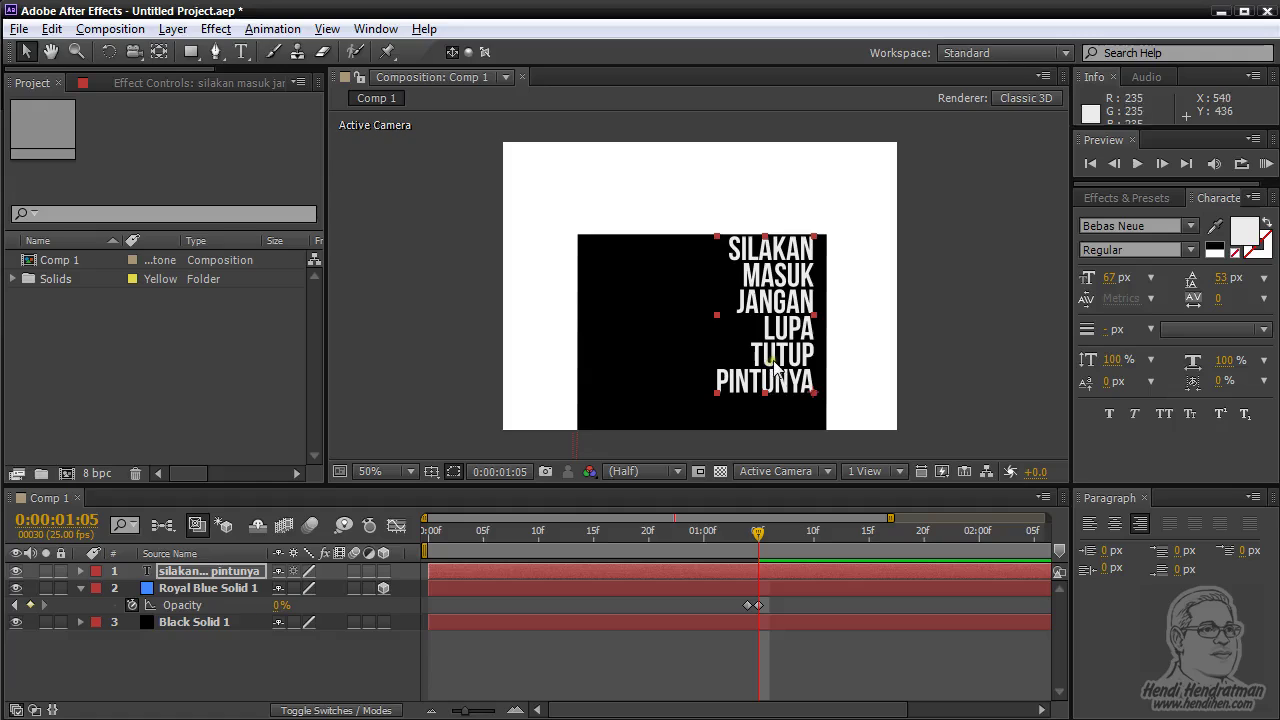
mouse_move(766, 356)
mouse_down()
mouse_move(783, 373)
mouse_move(772, 371)
mouse_up()
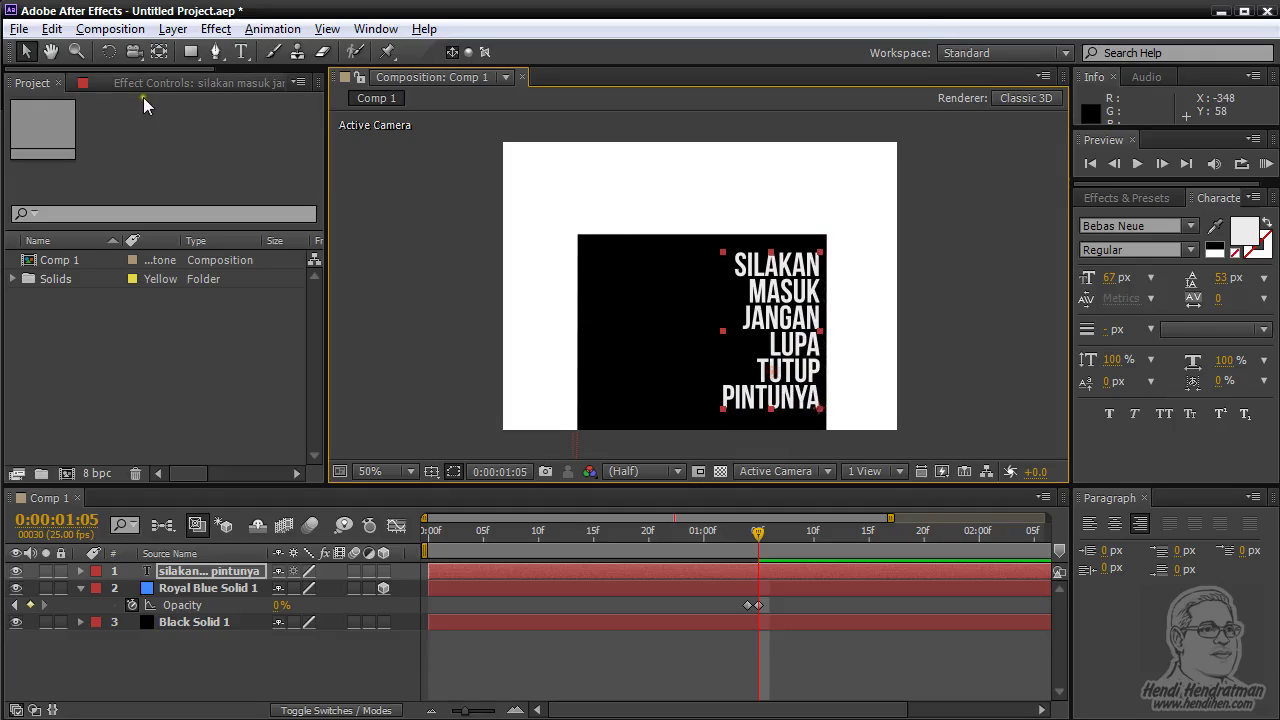
click(159, 52)
drag(822, 434, 835, 417)
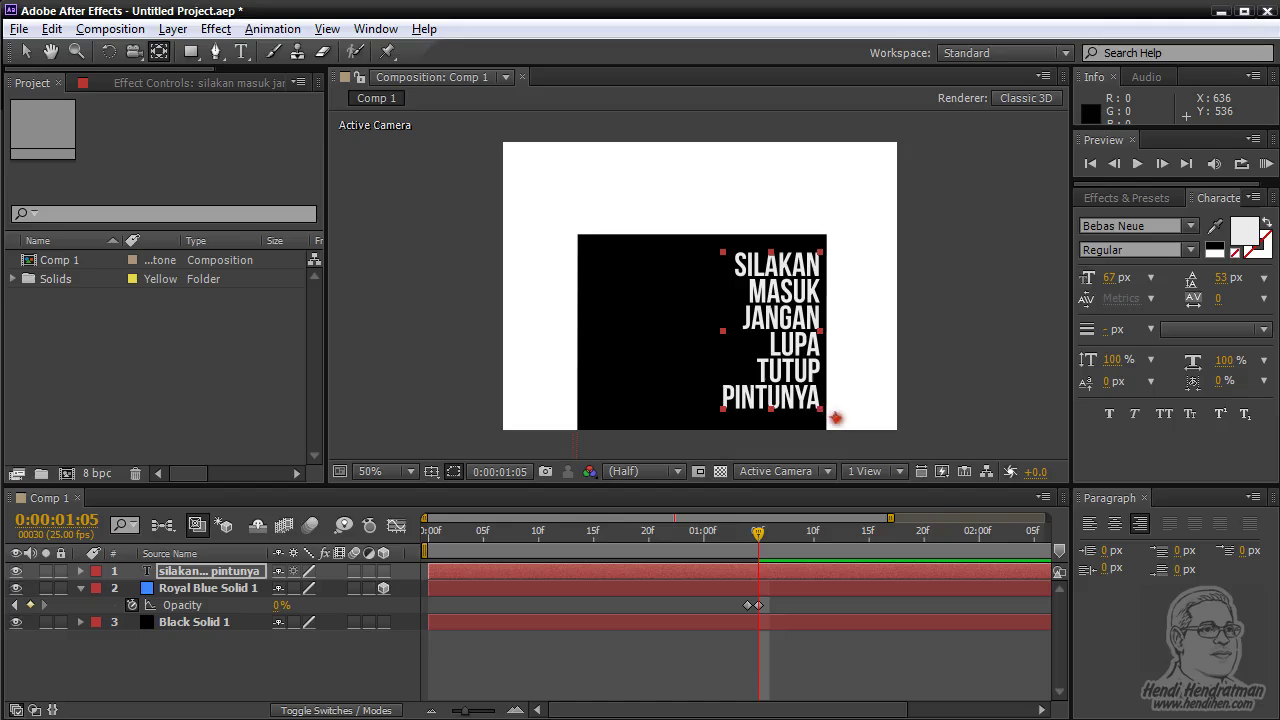
- Test rotating the text around the anchor point outside the panel and undo the rotation
click(108, 52)
drag(756, 325, 756, 358)
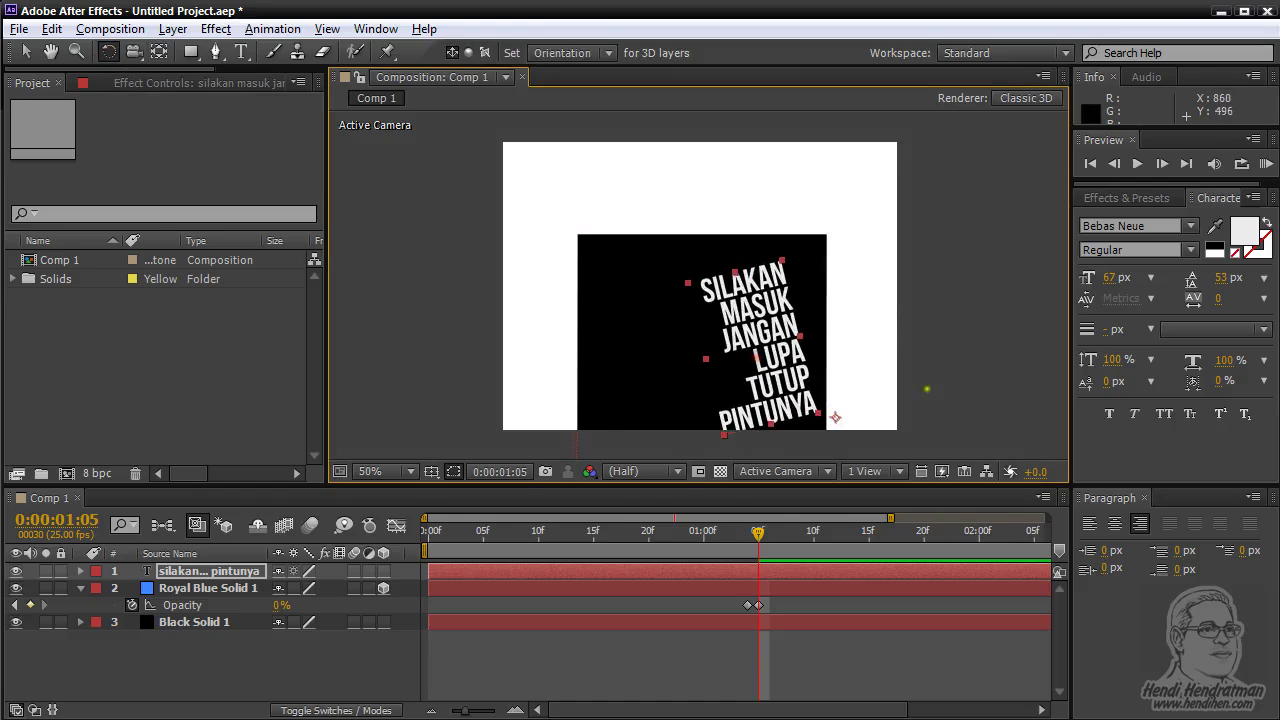
key(ctrl+z)
- Change the text's fill colour to pure white
click(1240, 232)
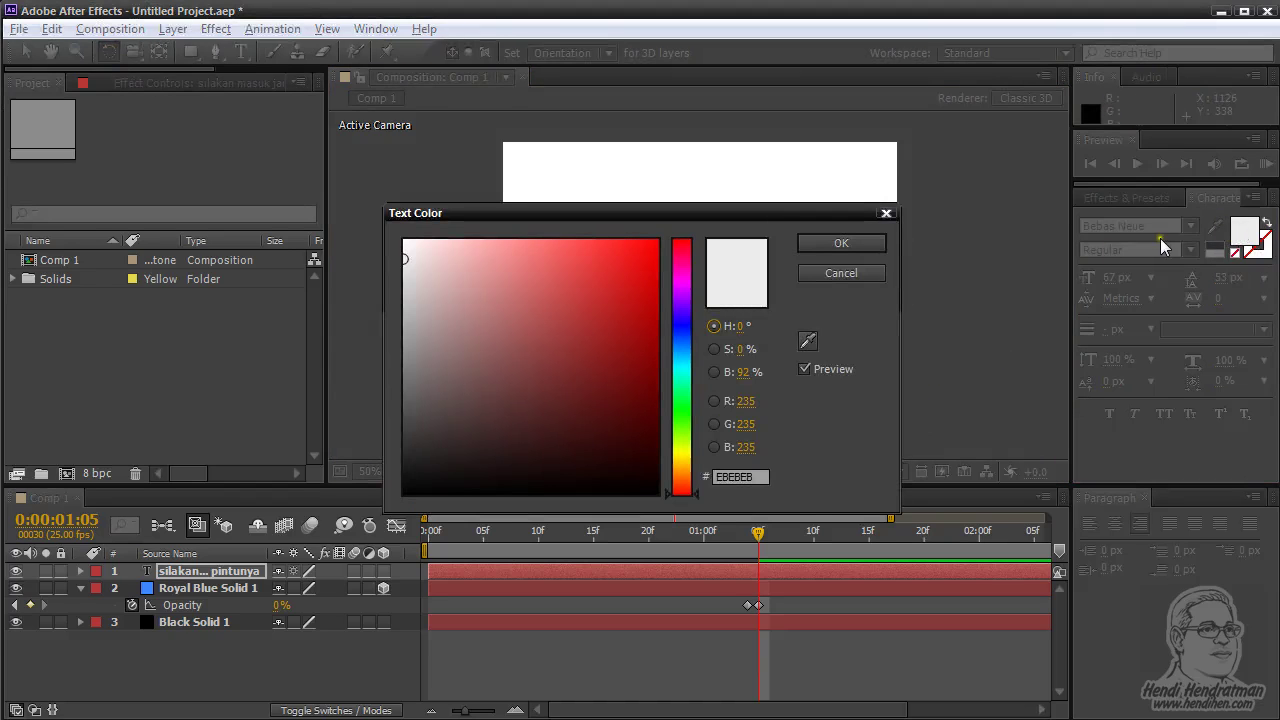
click(402, 239)
click(849, 247)
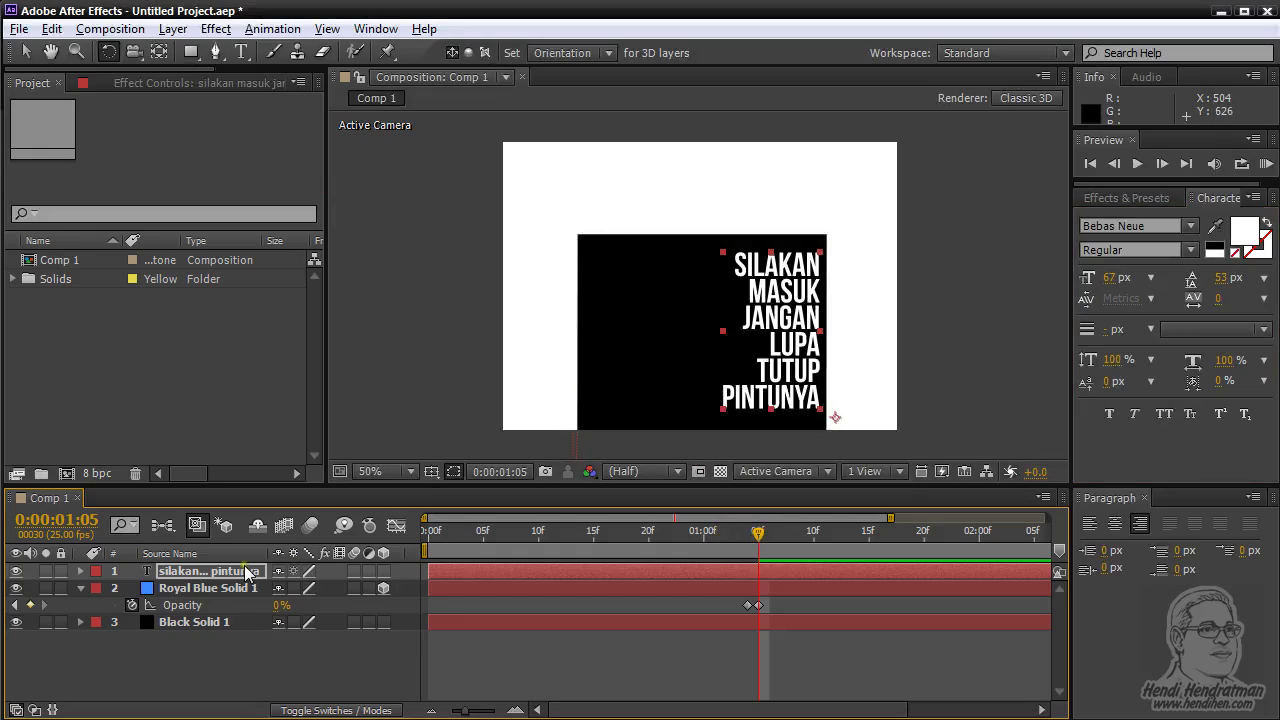
- Keyframe the text's rotation from 90° at 0:00:01:05 to 0° at 0:00:01:15 so it swings onto the black panel
key(r)
click(133, 588)
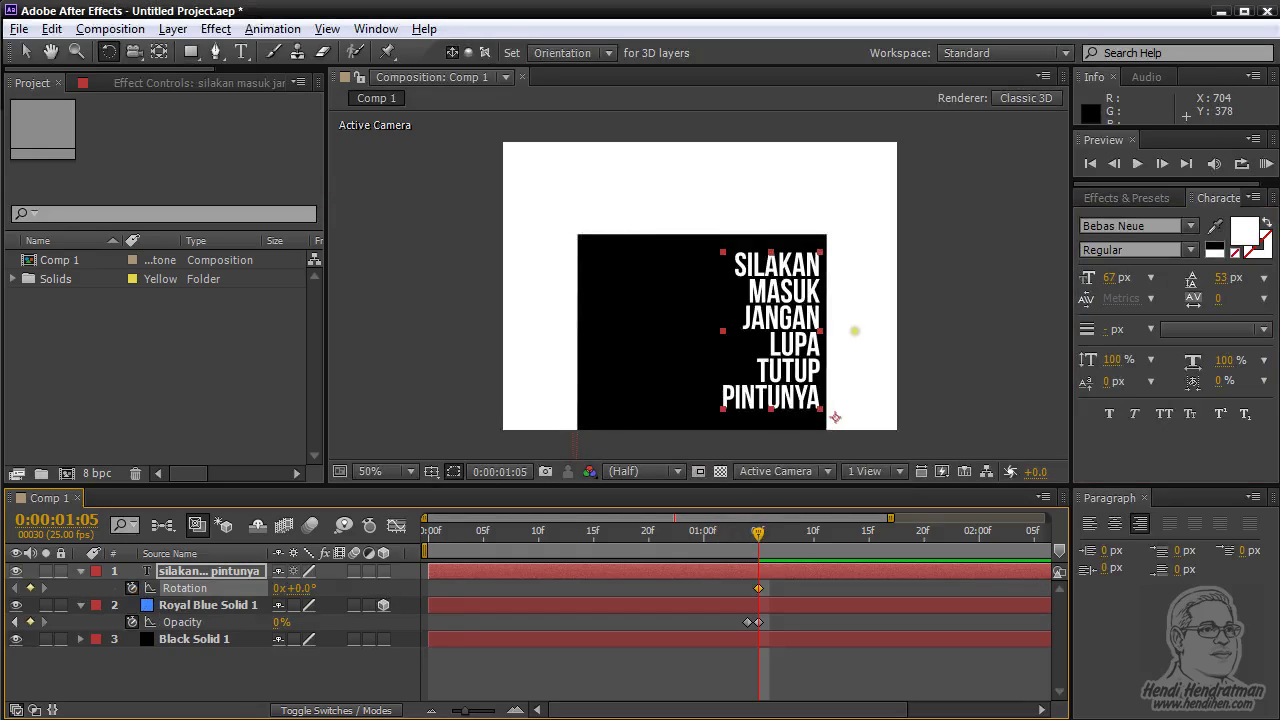
drag(790, 315, 901, 393)
click(865, 550)
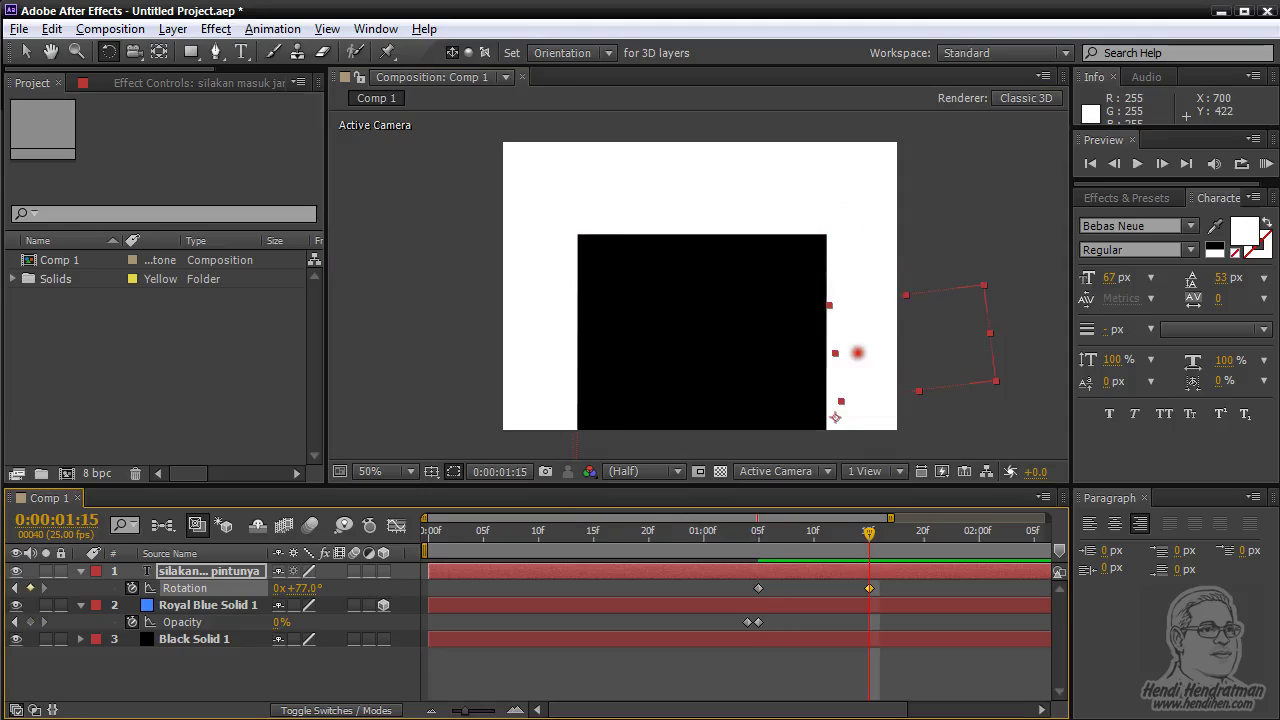
drag(857, 351, 757, 370)
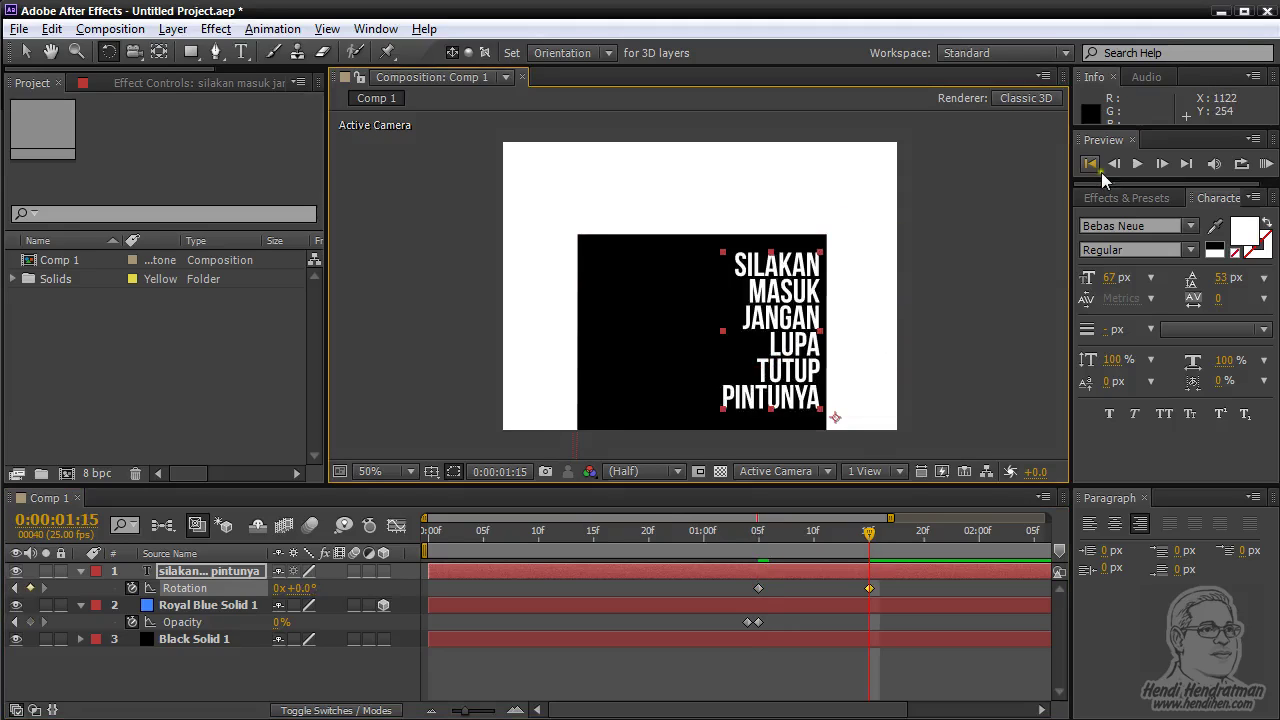
- Preview the composition from the first frame to check the text's swing
click(1090, 163)
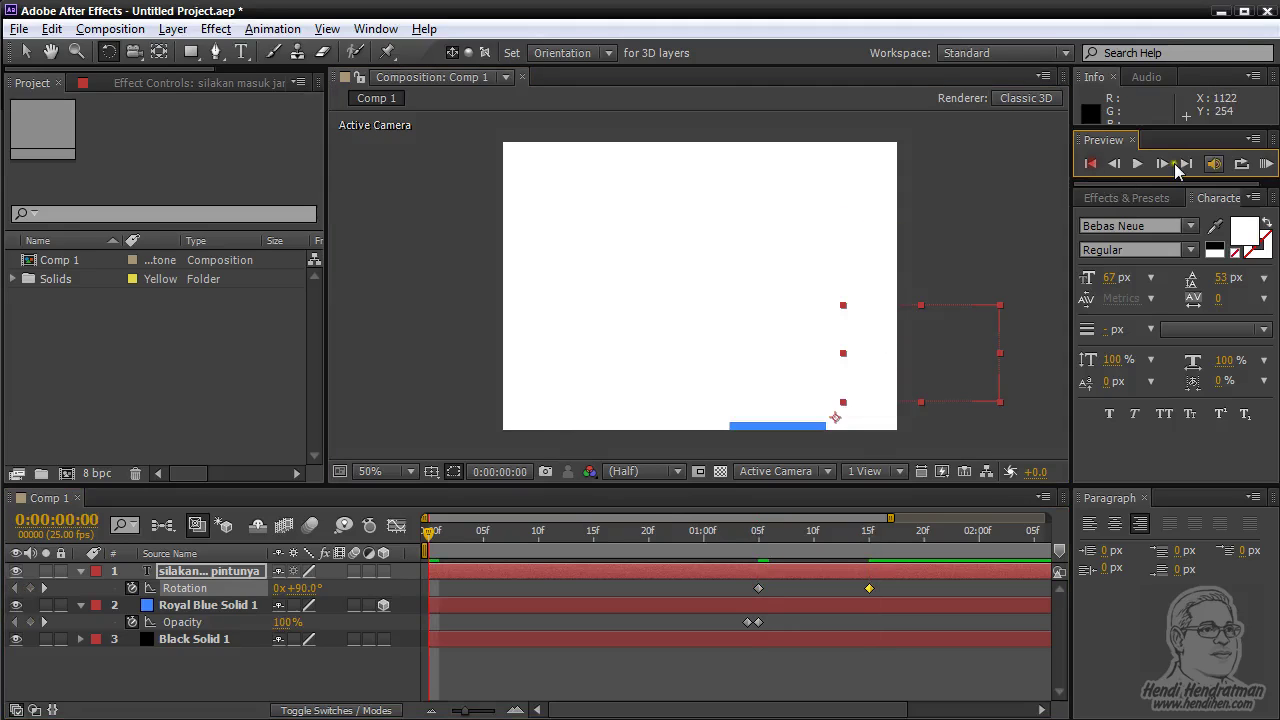
click(1268, 165)
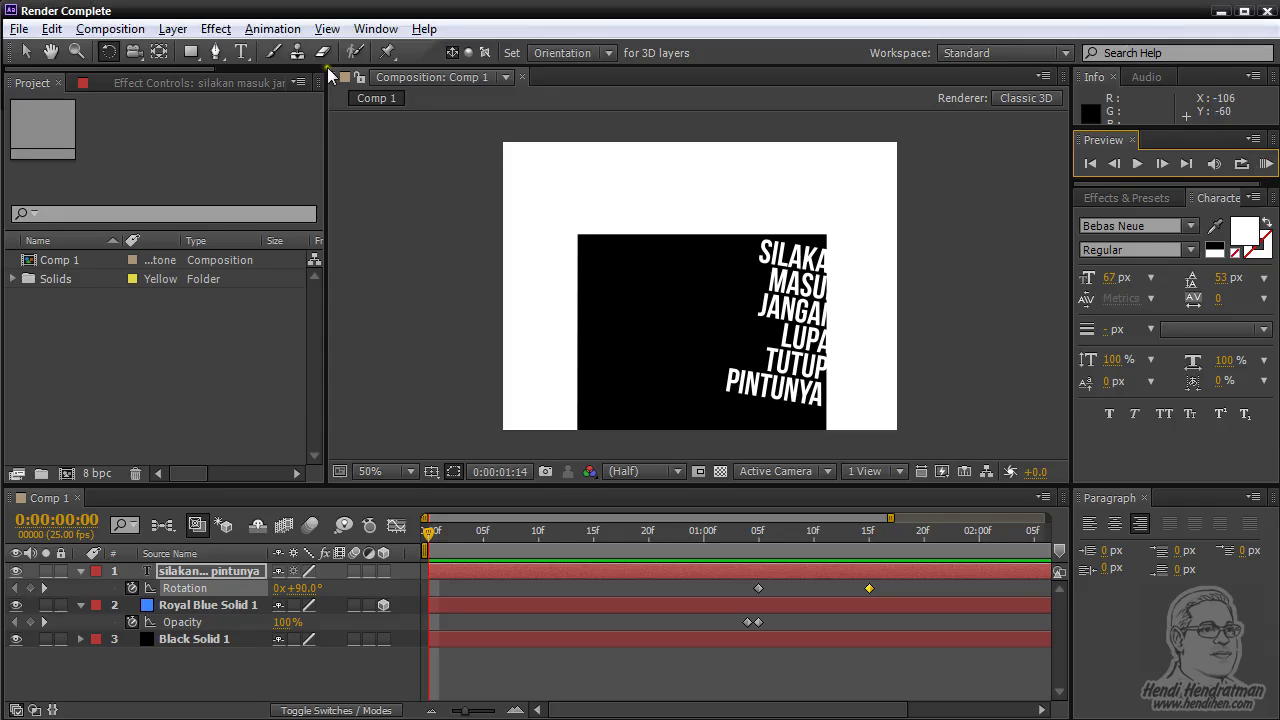
click(32, 54)
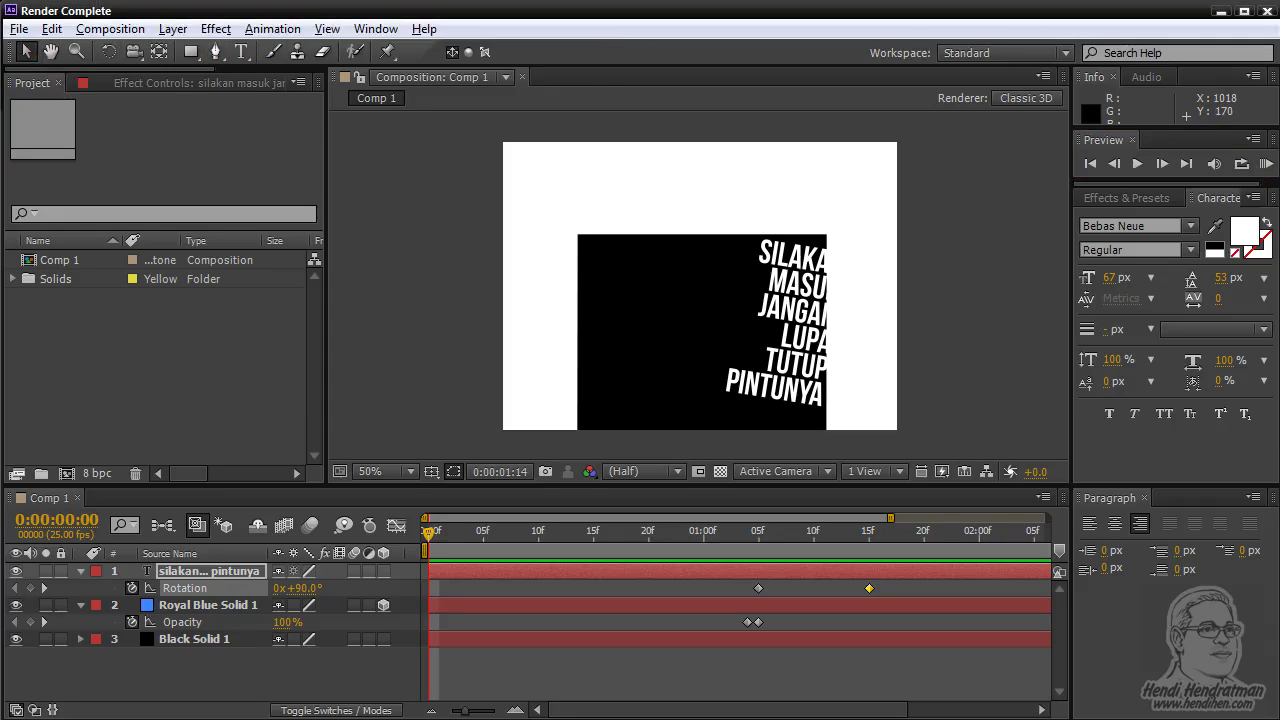
- Scrub through the timeline and replay the panel opening together with the rotating text
click(1095, 164)
drag(592, 549, 668, 561)
click(1265, 166)
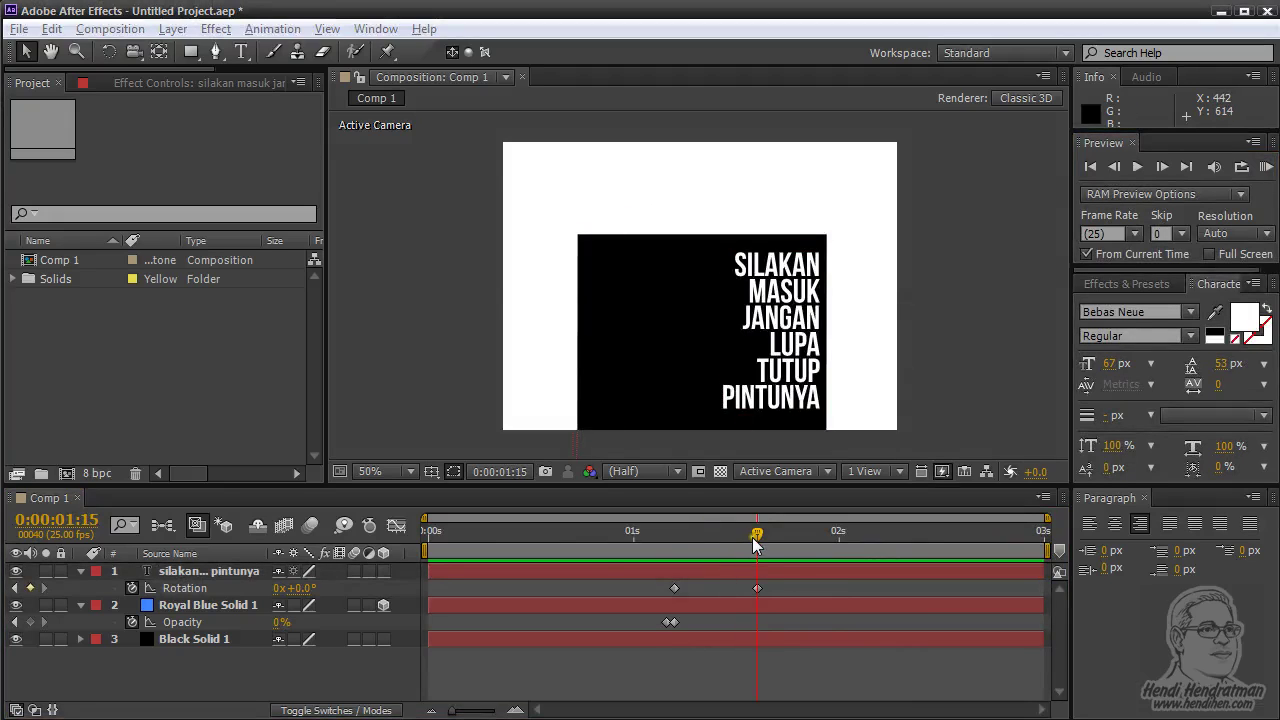
drag(754, 536, 770, 566)
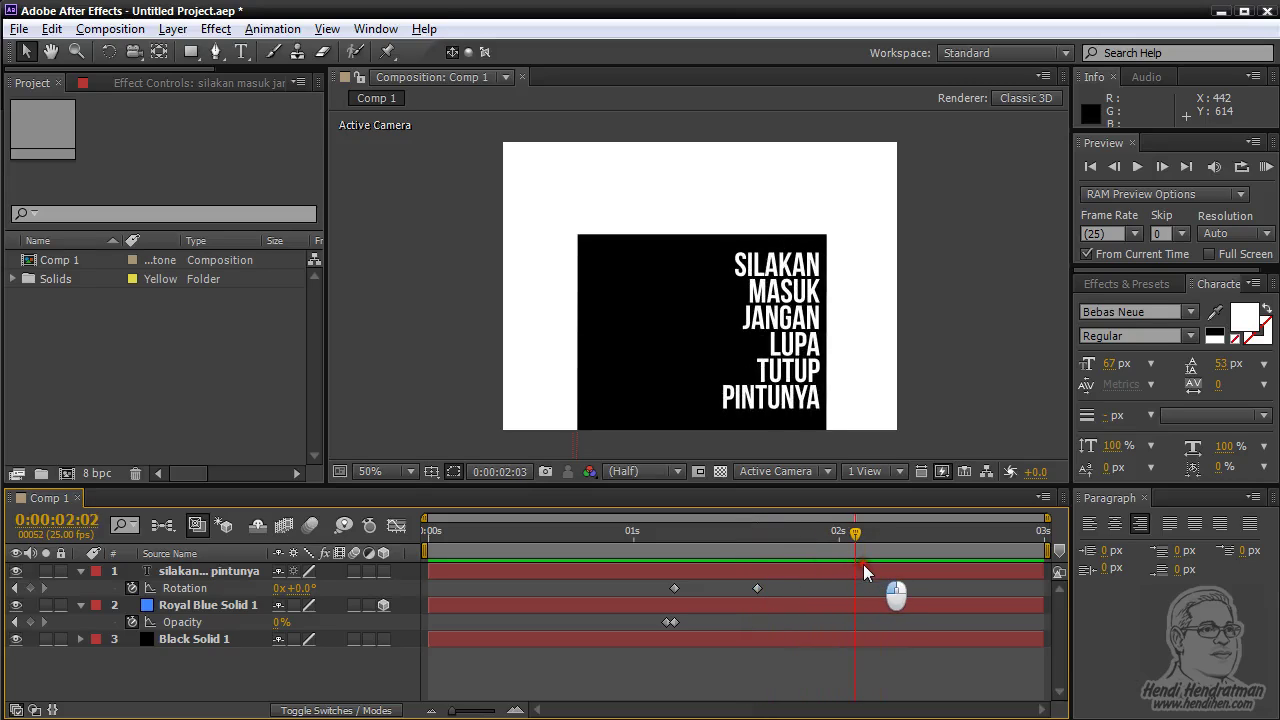
key(Delete)
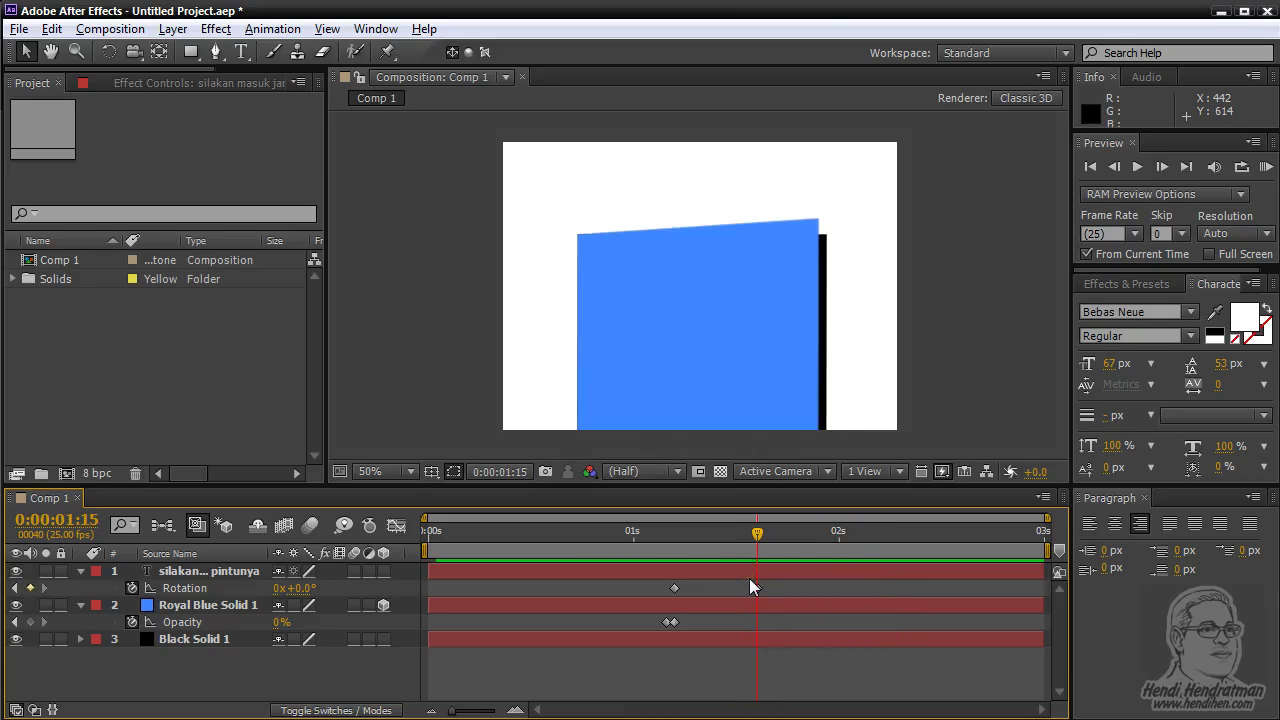
key(space)
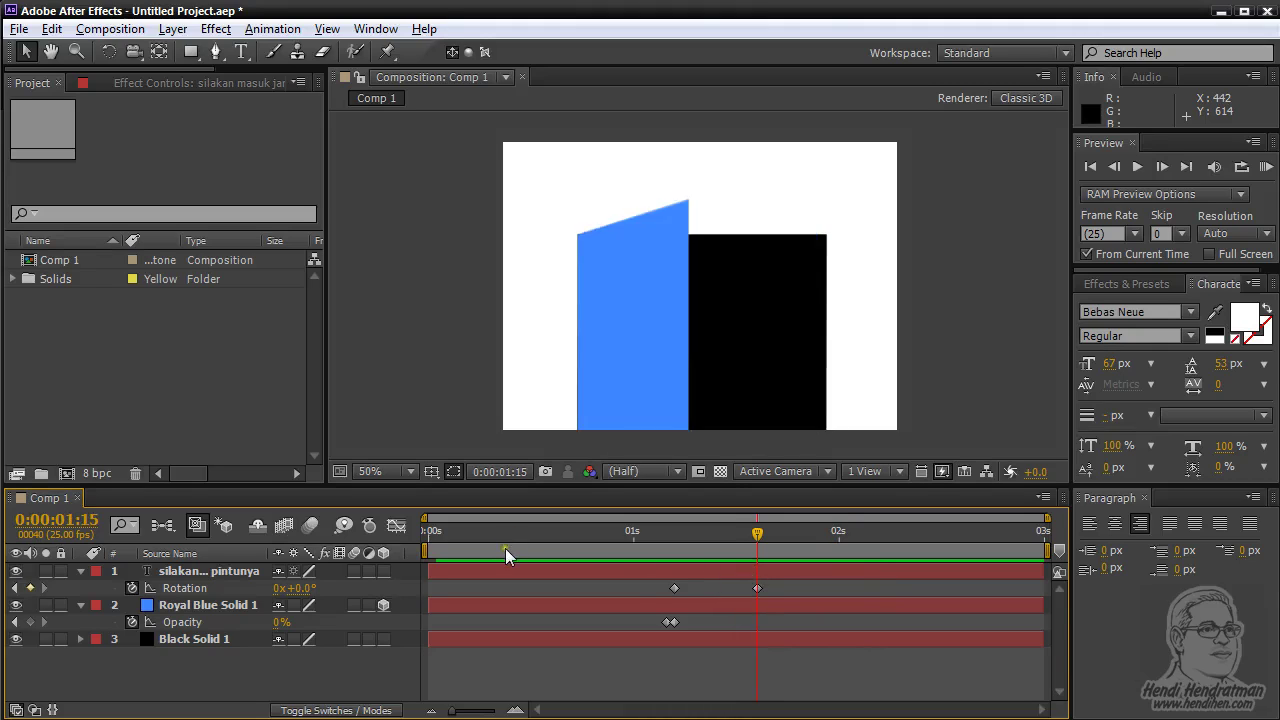
- Replay the RAM preview of the panel opening and the text rotating into place
click(1141, 209)
click(1265, 168)
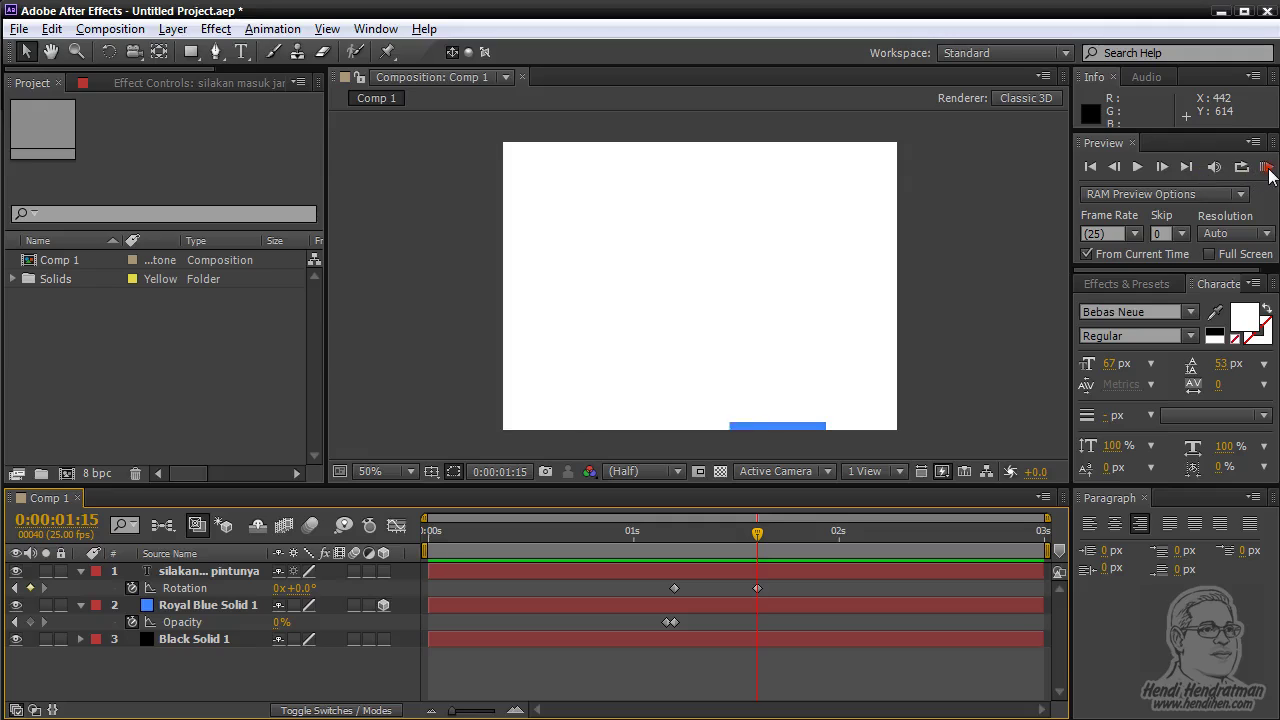
click(644, 559)
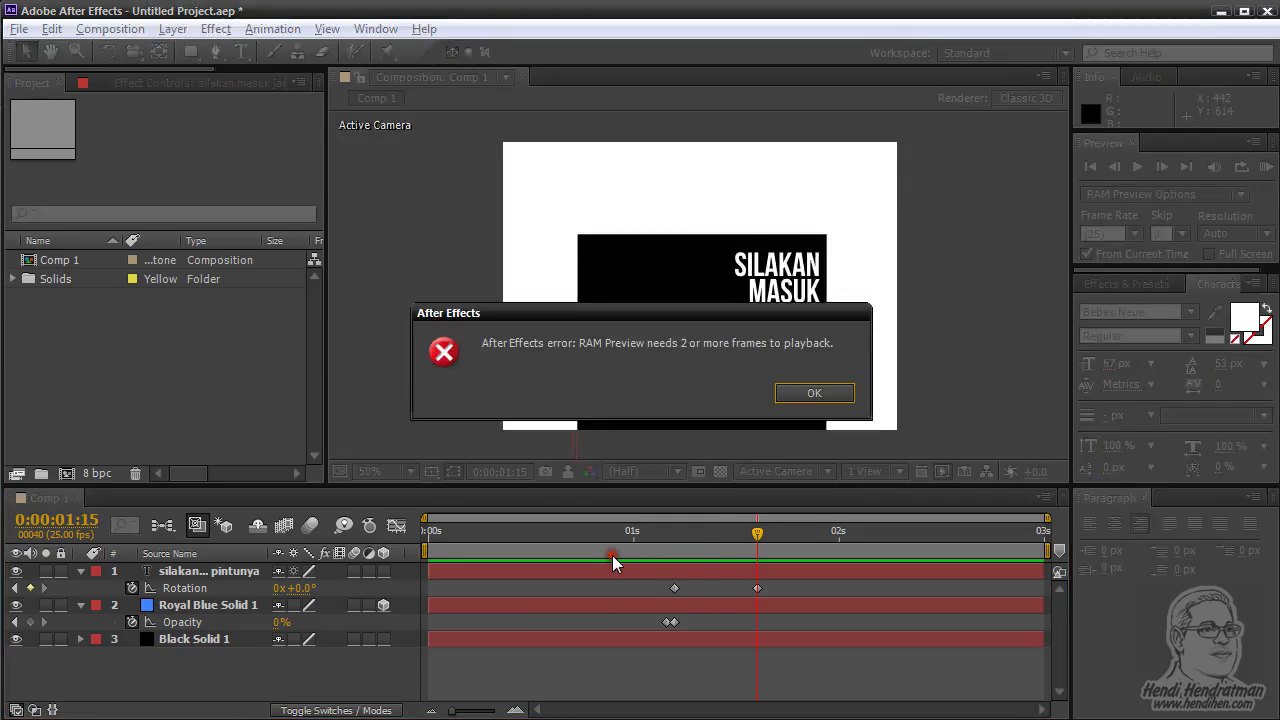
click(813, 398)
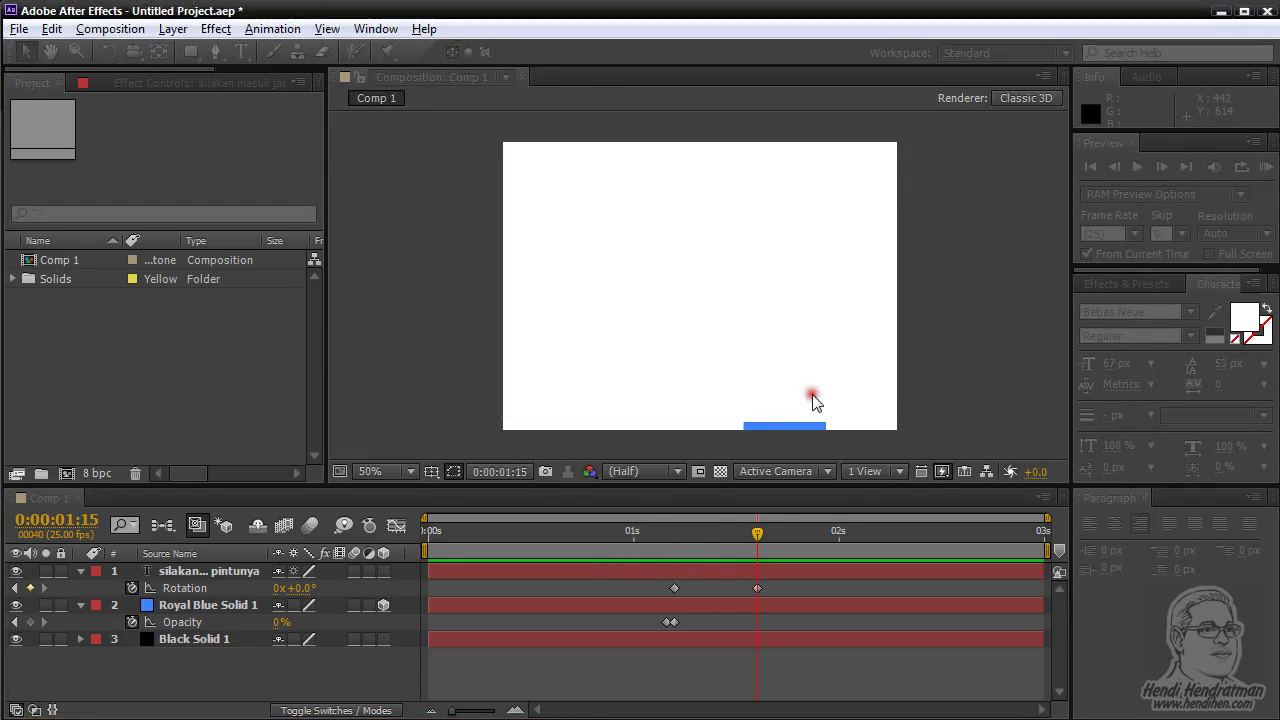
click(625, 533)
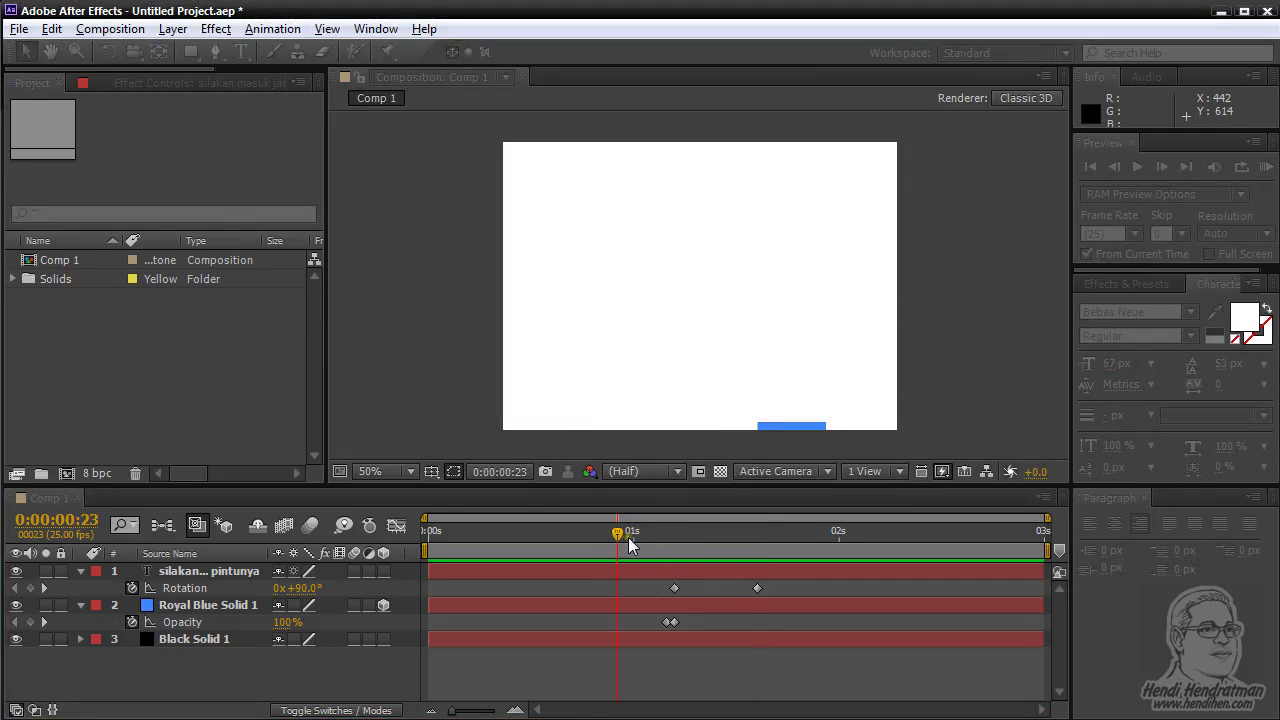
key(space)
- Switch to NoteTab Light, copy the entire script in Inertia Bounce.txt, and return to After Effects
key(alt+Tab)
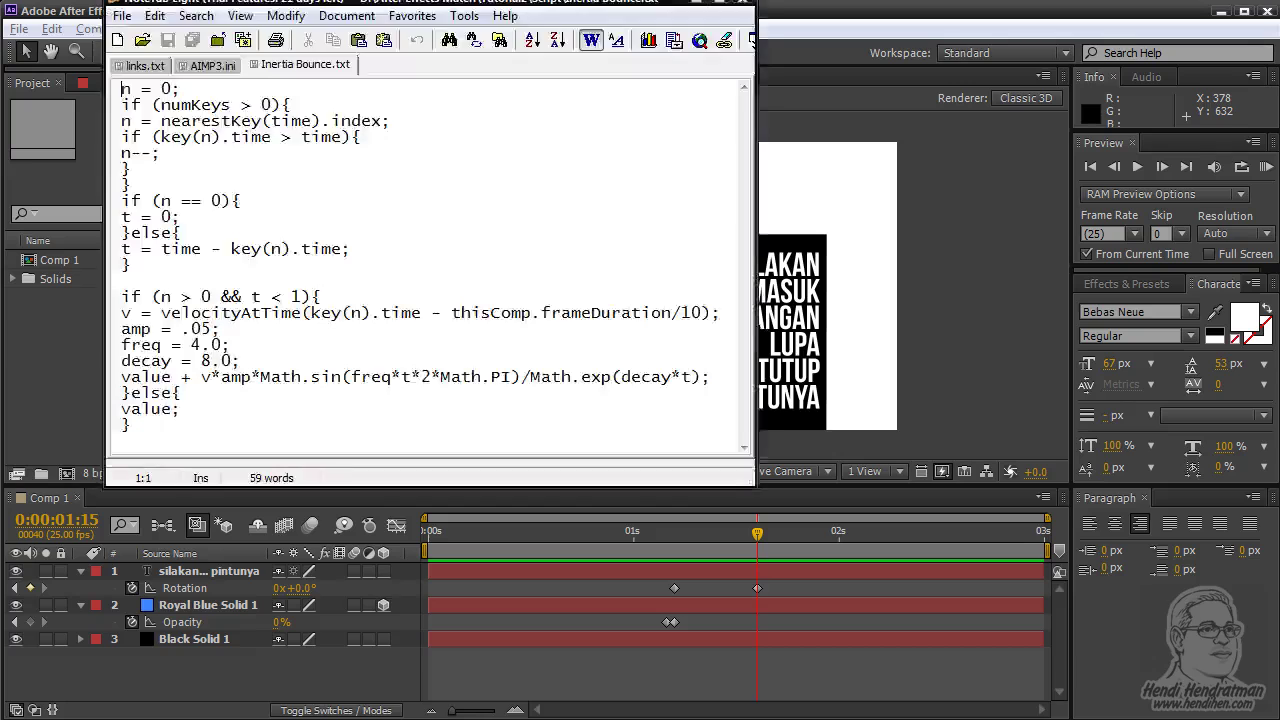
click(153, 16)
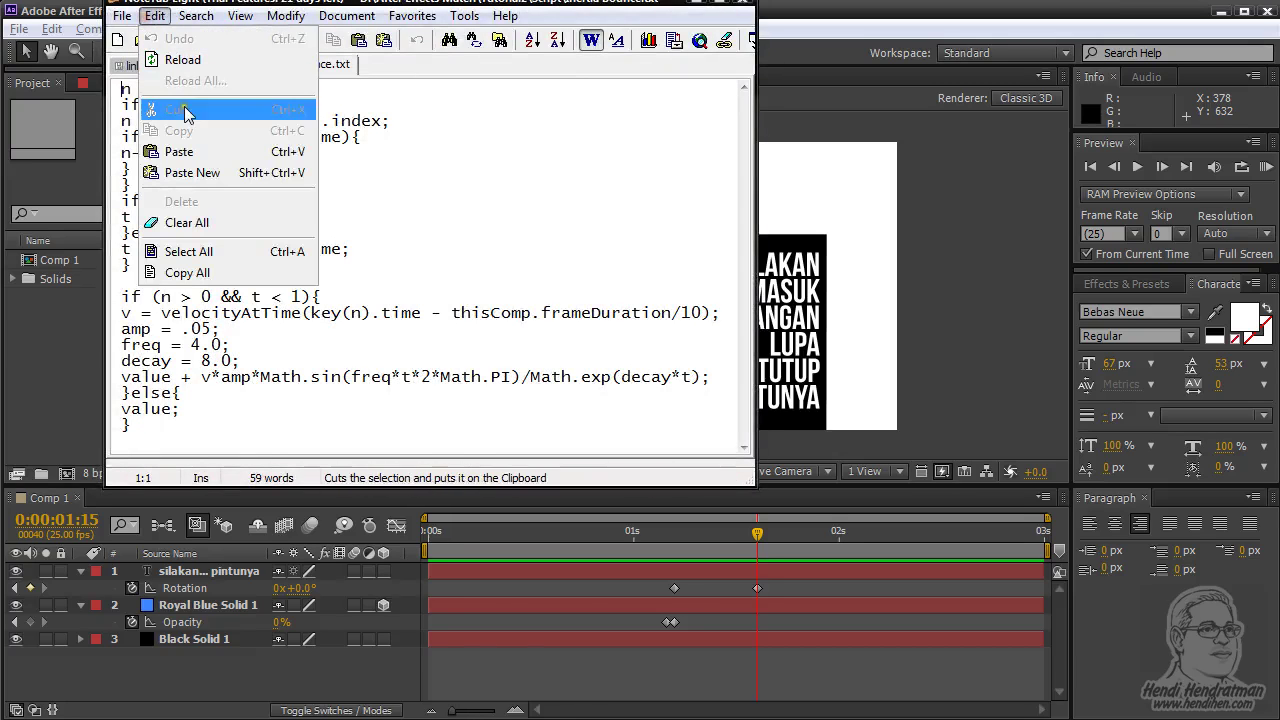
mouse_move(136, 20)
mouse_move(207, 20)
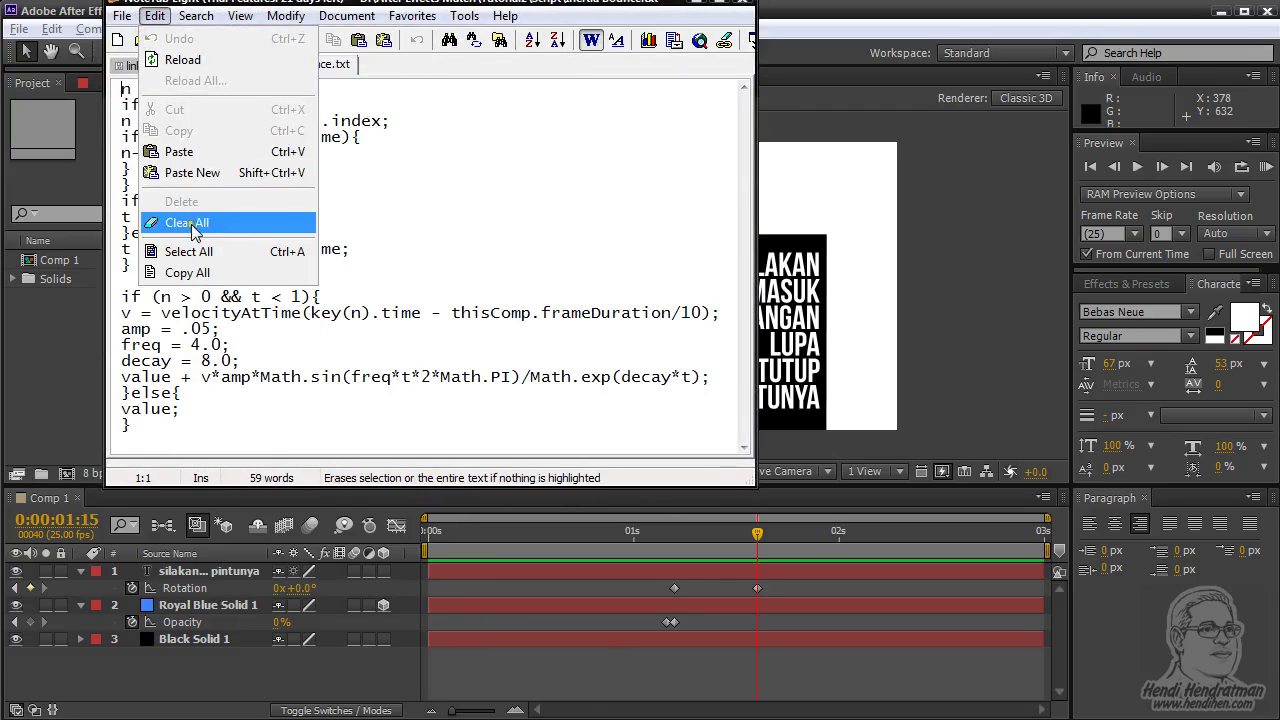
click(188, 251)
click(155, 16)
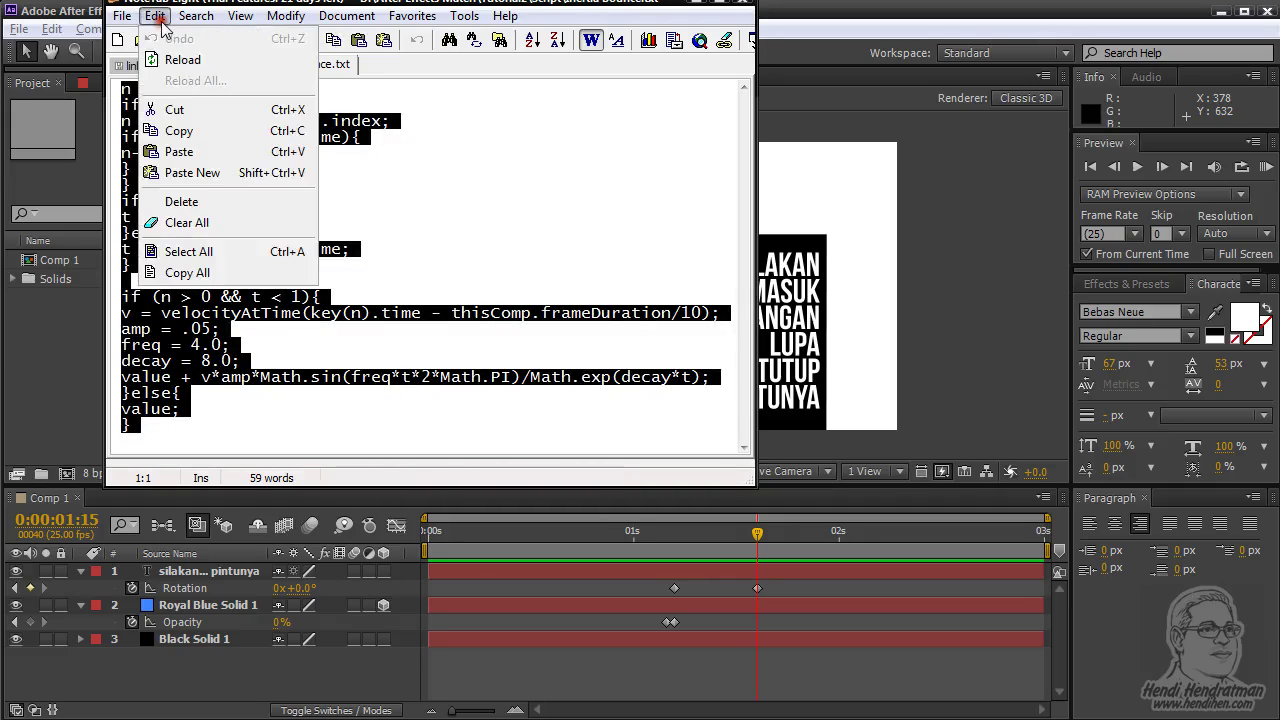
click(171, 129)
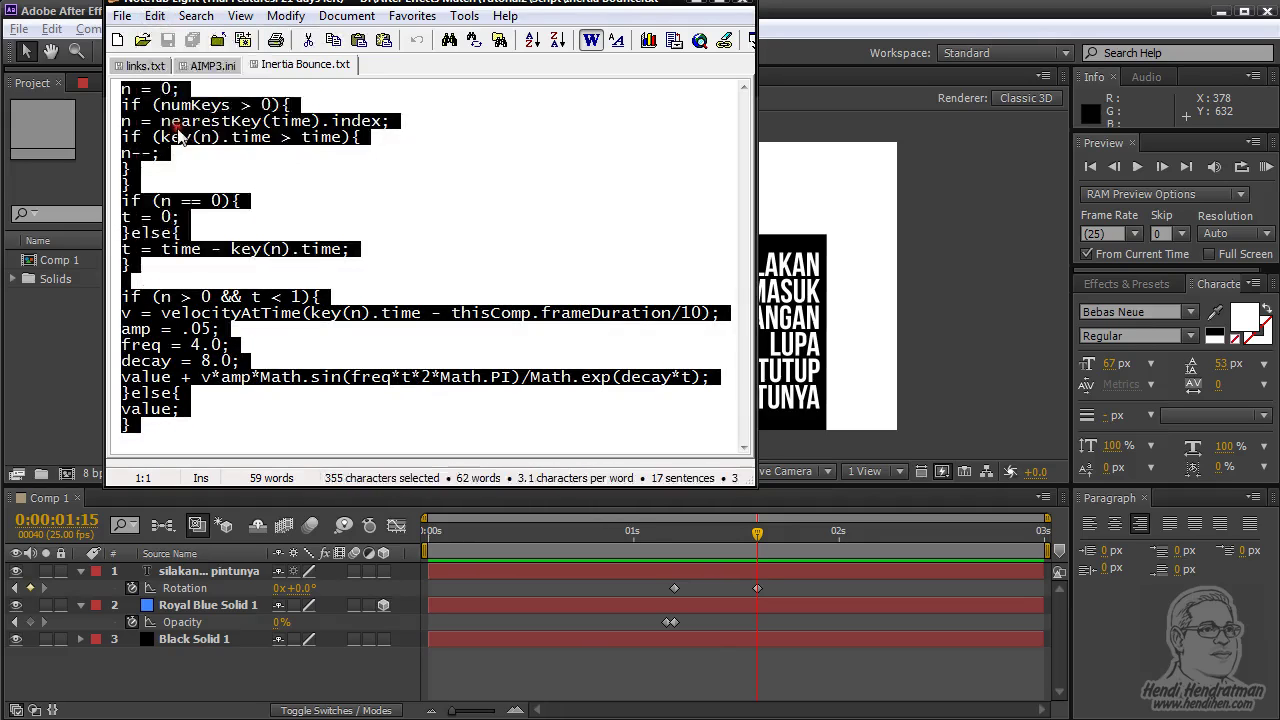
click(696, 6)
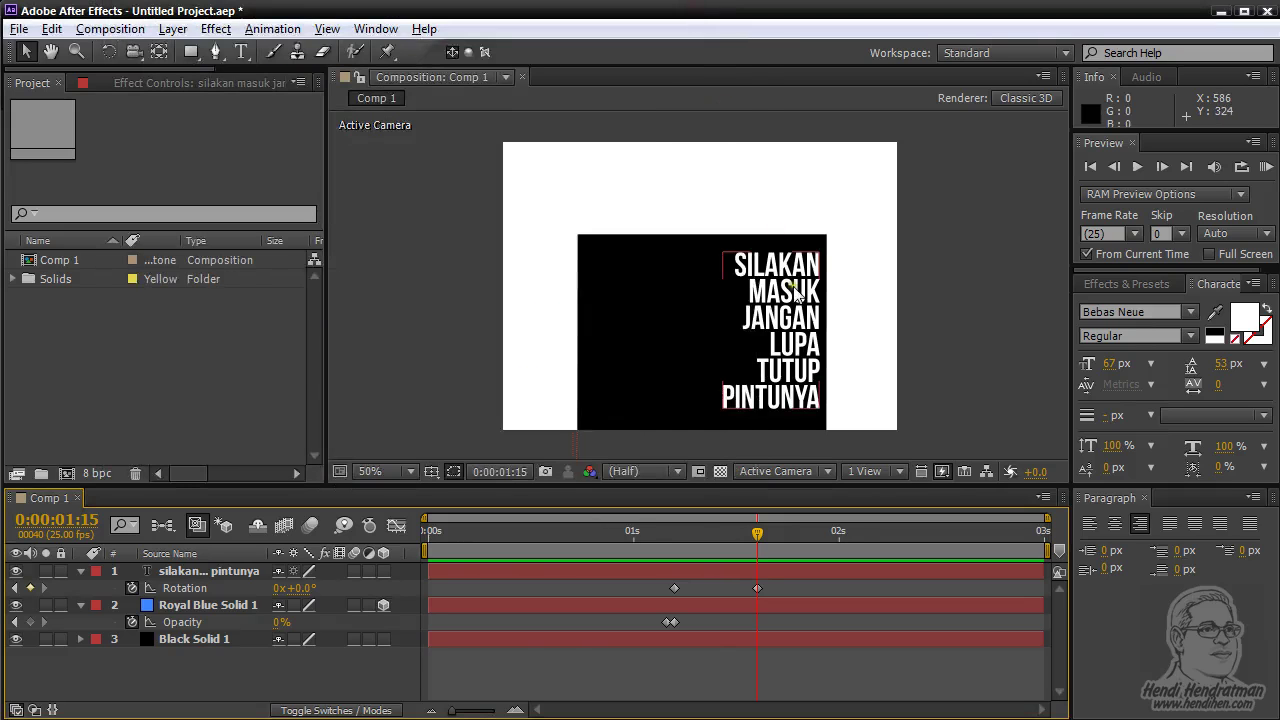
- Add an expression to the text layer's Rotation using the copied Inertia Bounce script, and enlarge the expression field to review the code
click(674, 587)
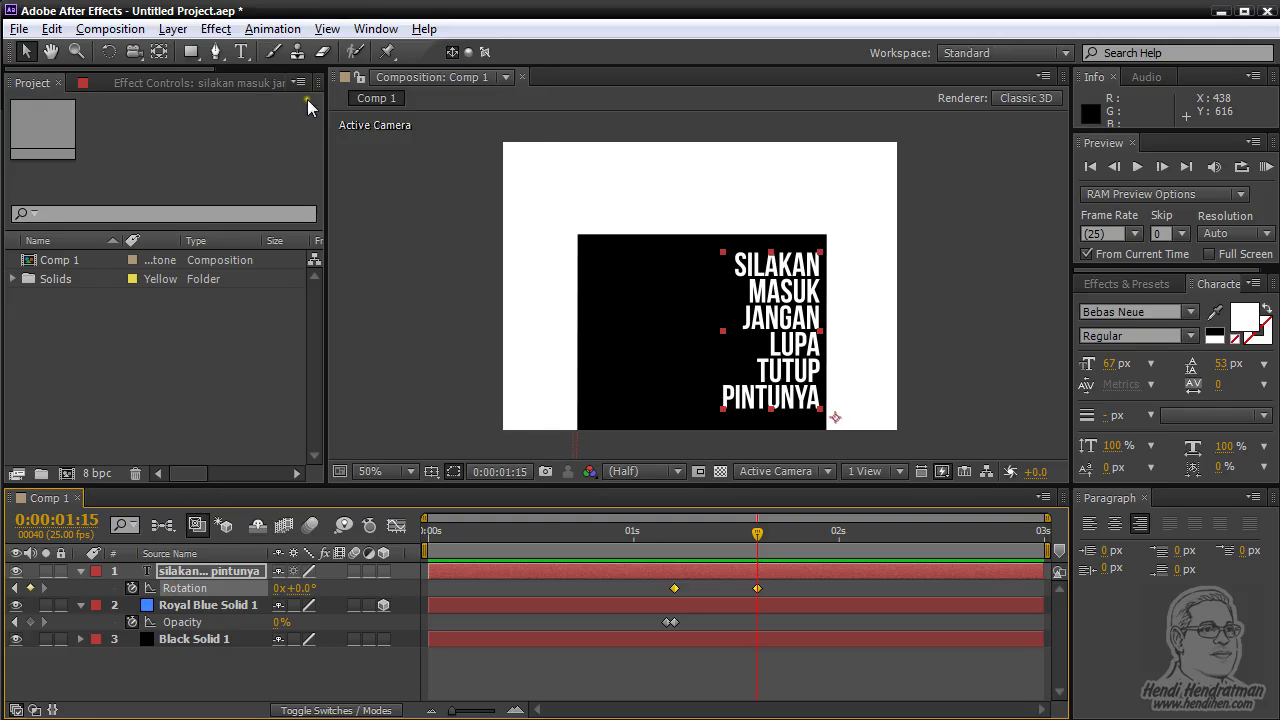
click(272, 28)
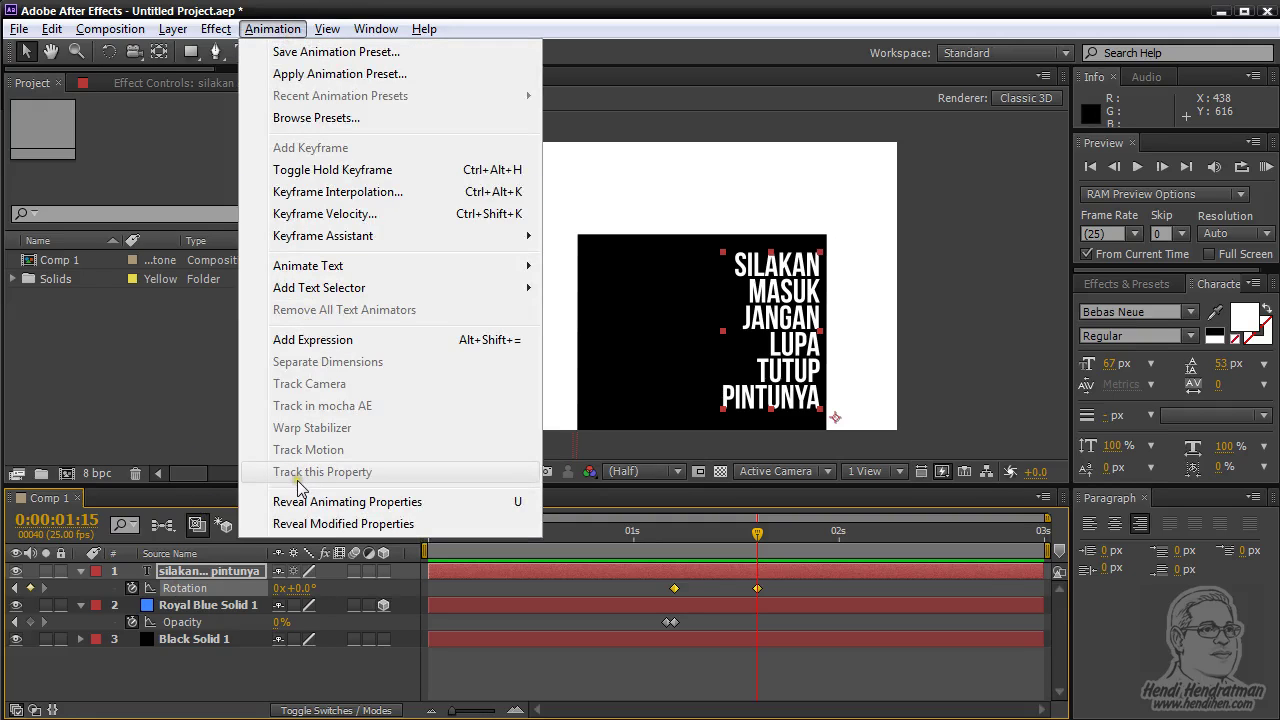
click(365, 345)
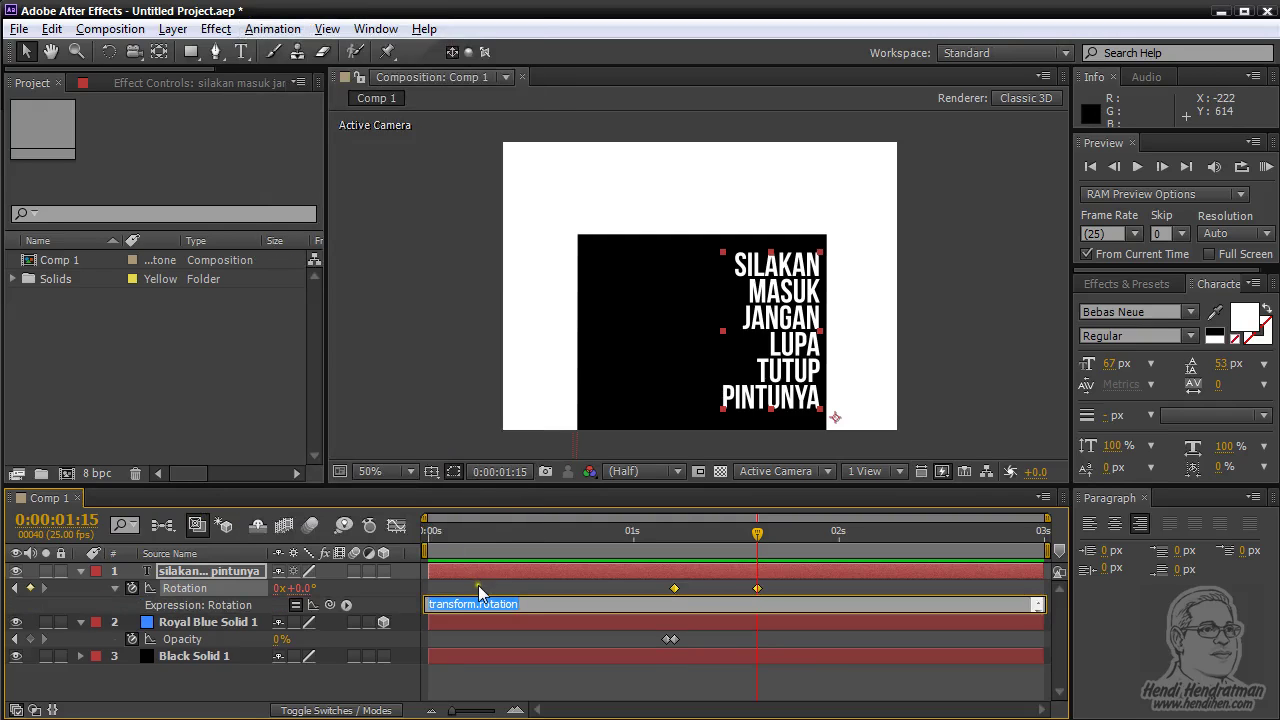
right_click(502, 608)
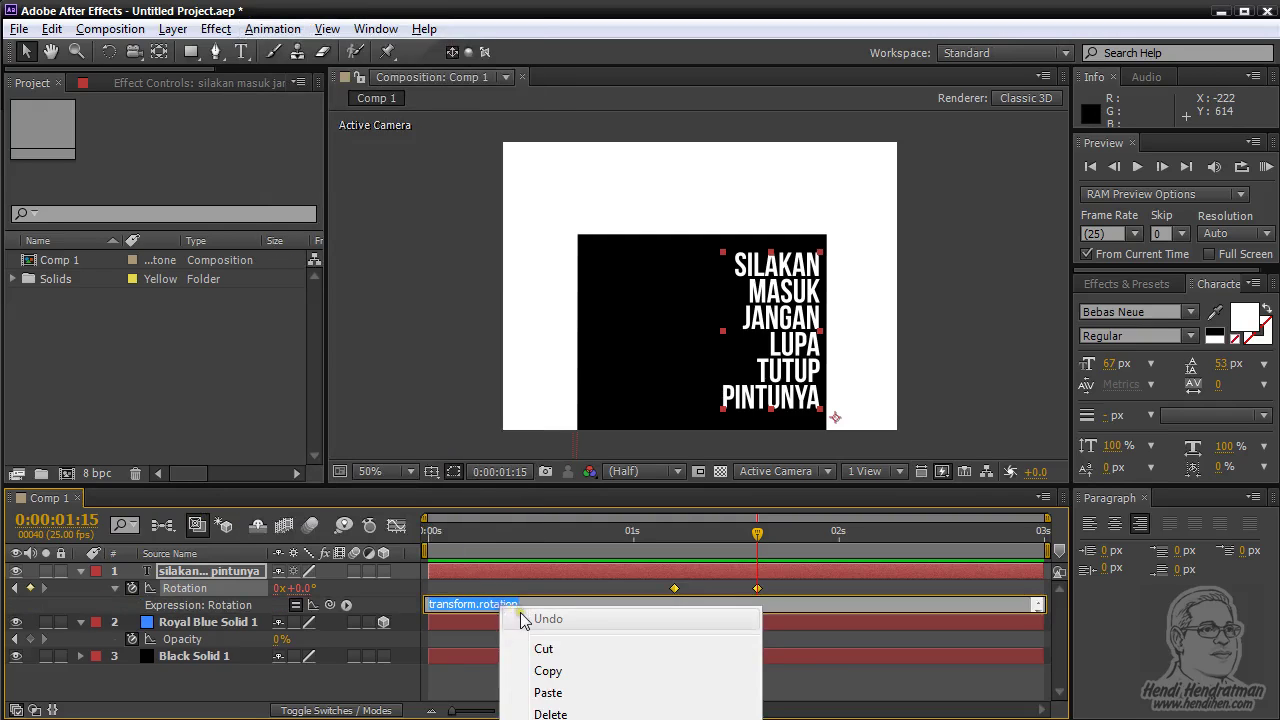
click(547, 692)
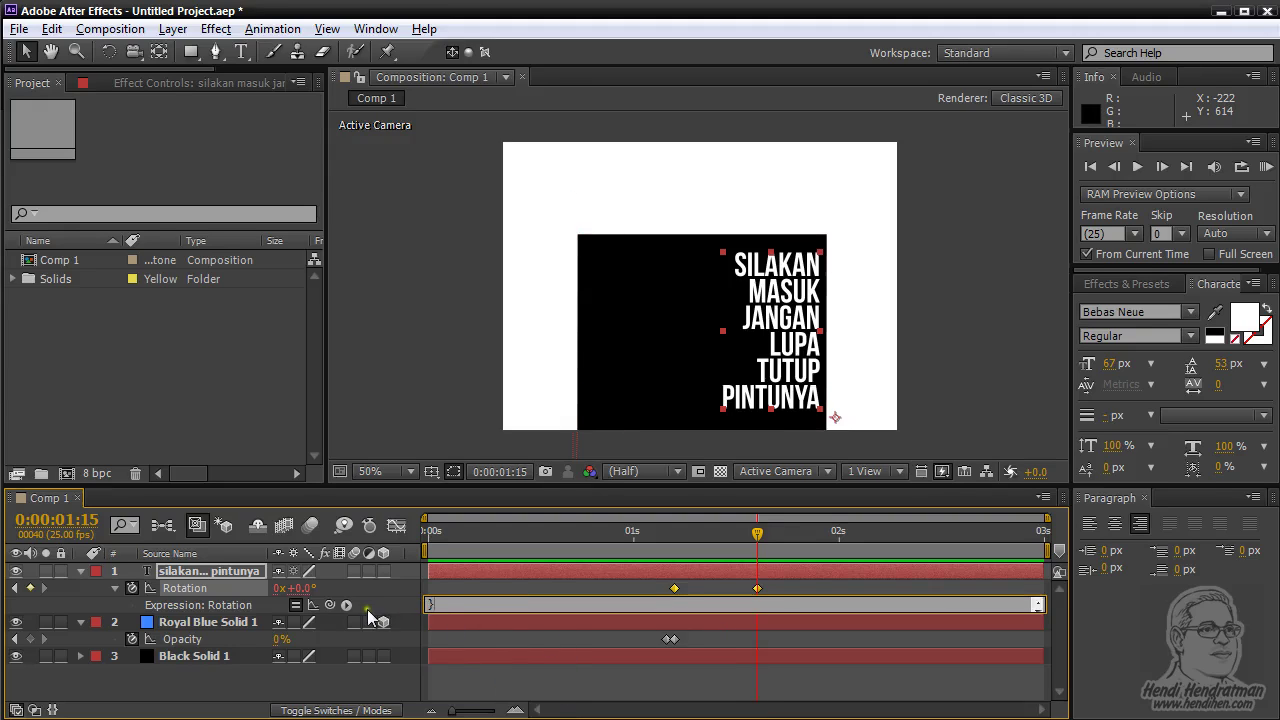
drag(452, 611, 452, 706)
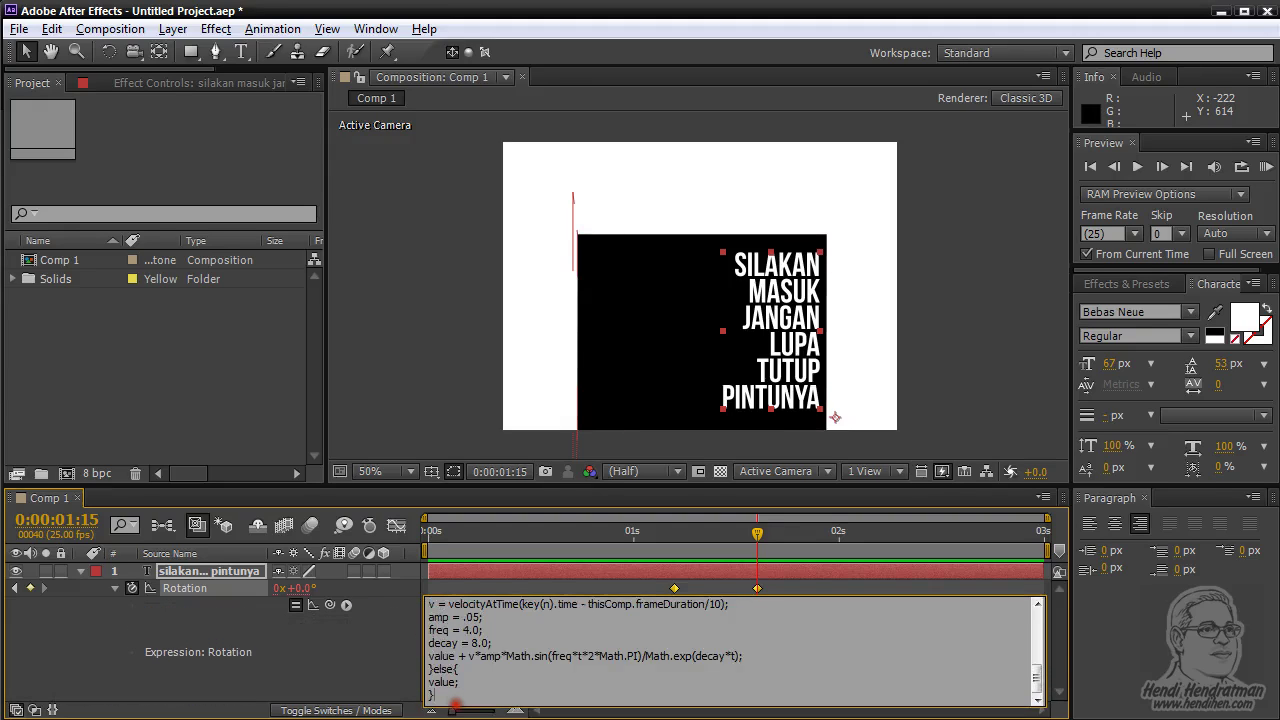
scroll(506, 672, up, 4)
scroll(506, 672, down, 4)
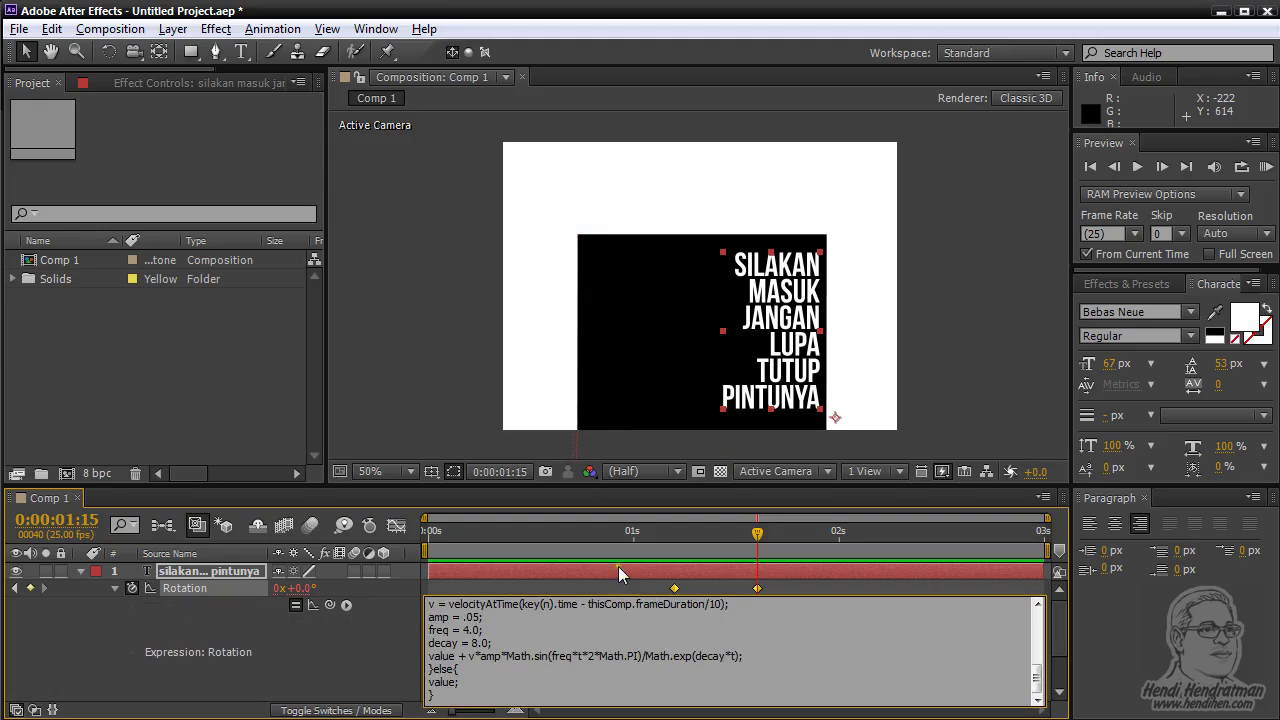
- RAM preview the composition from the first frame to check the text's bounce
click(1089, 167)
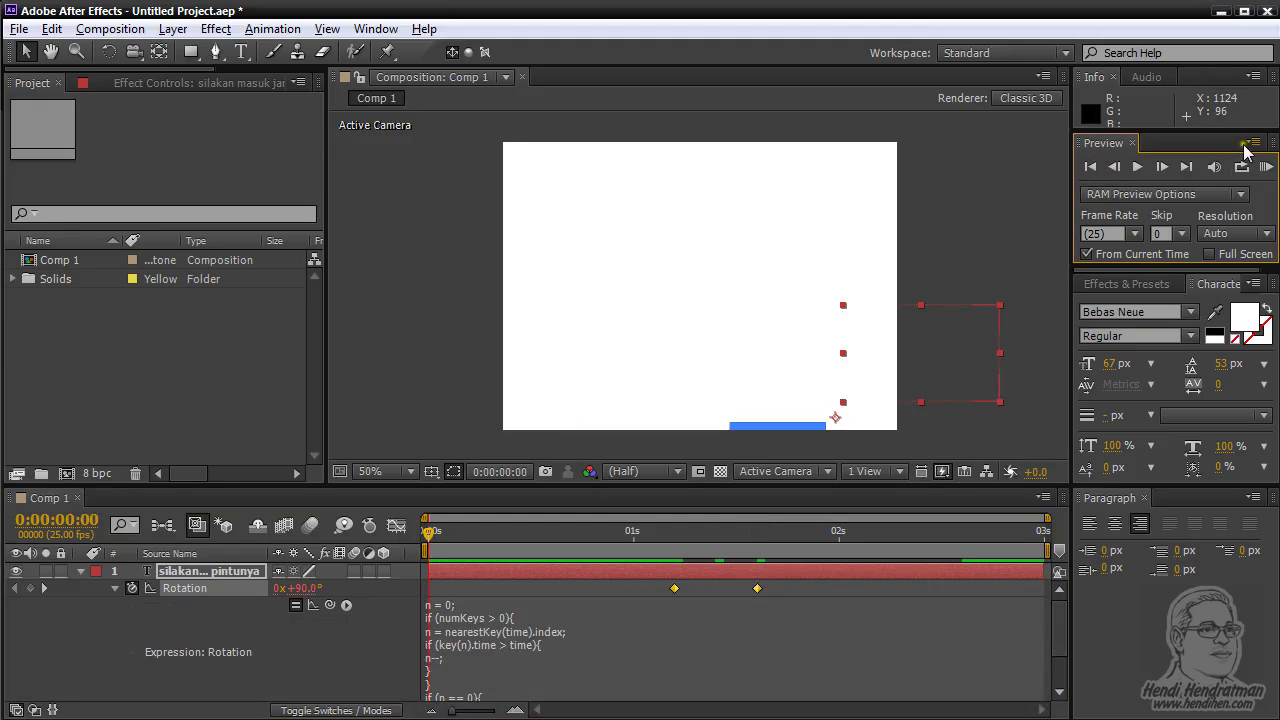
click(1262, 167)
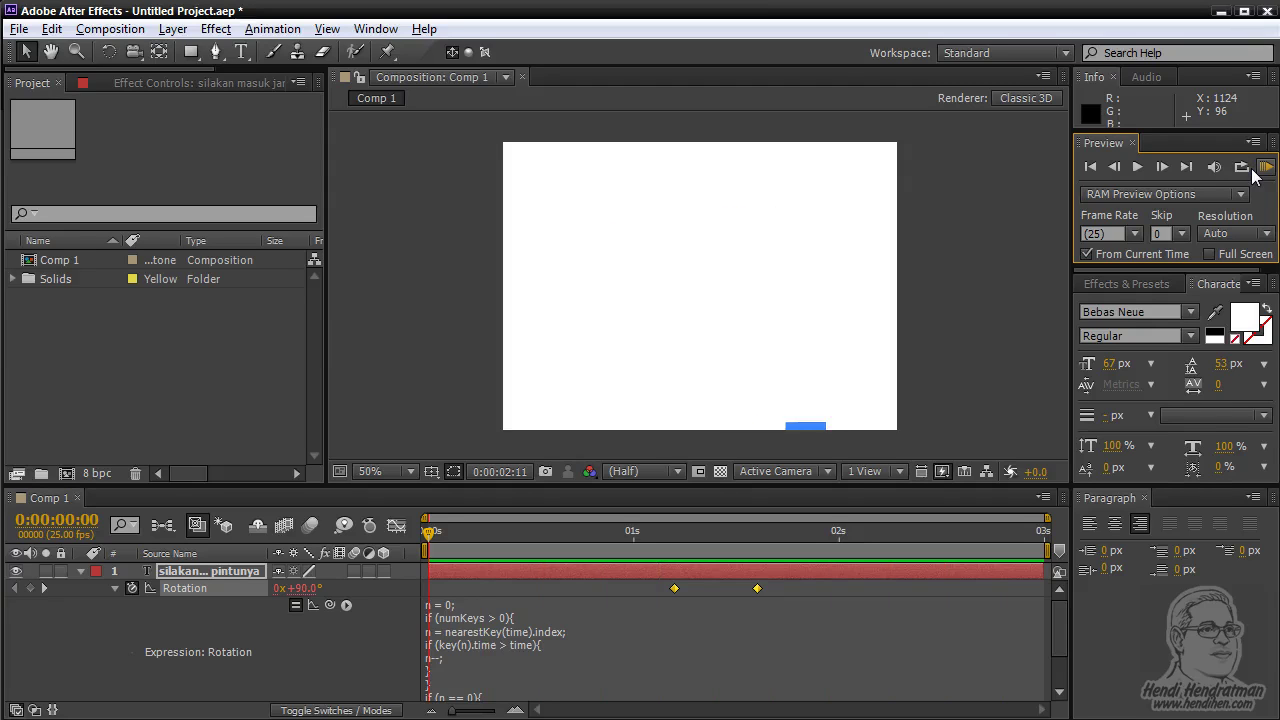
click(786, 540)
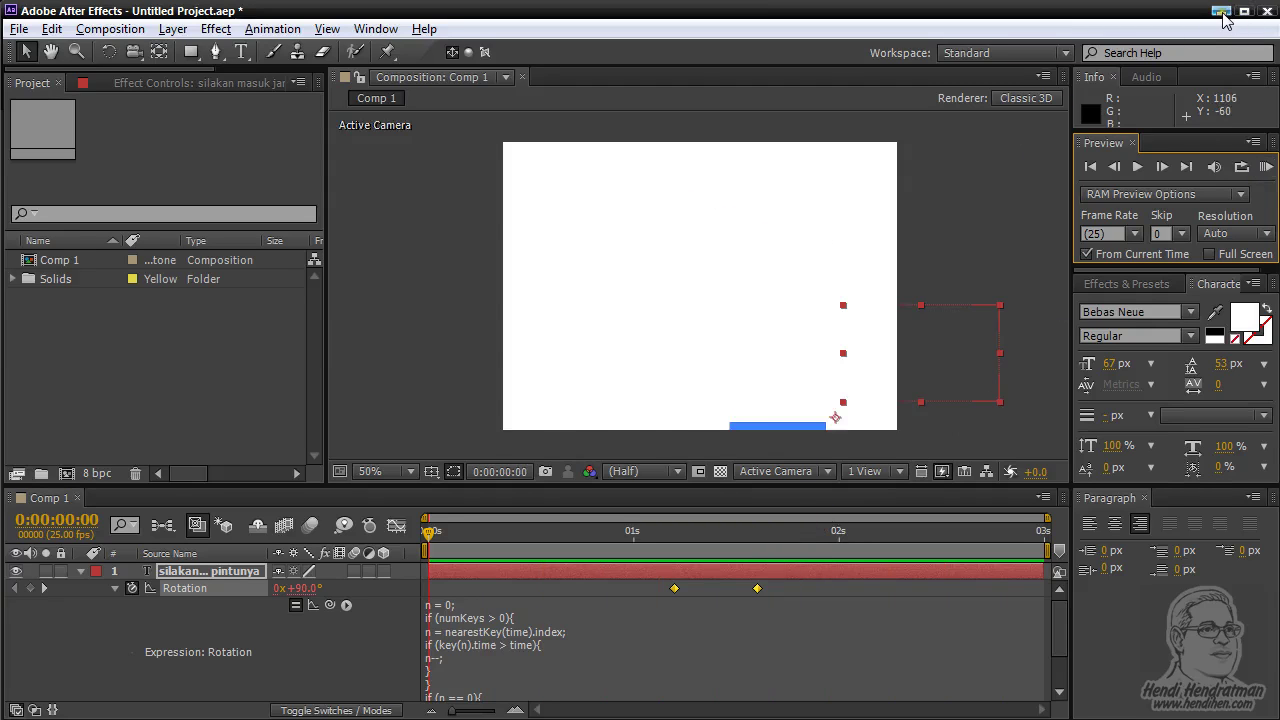